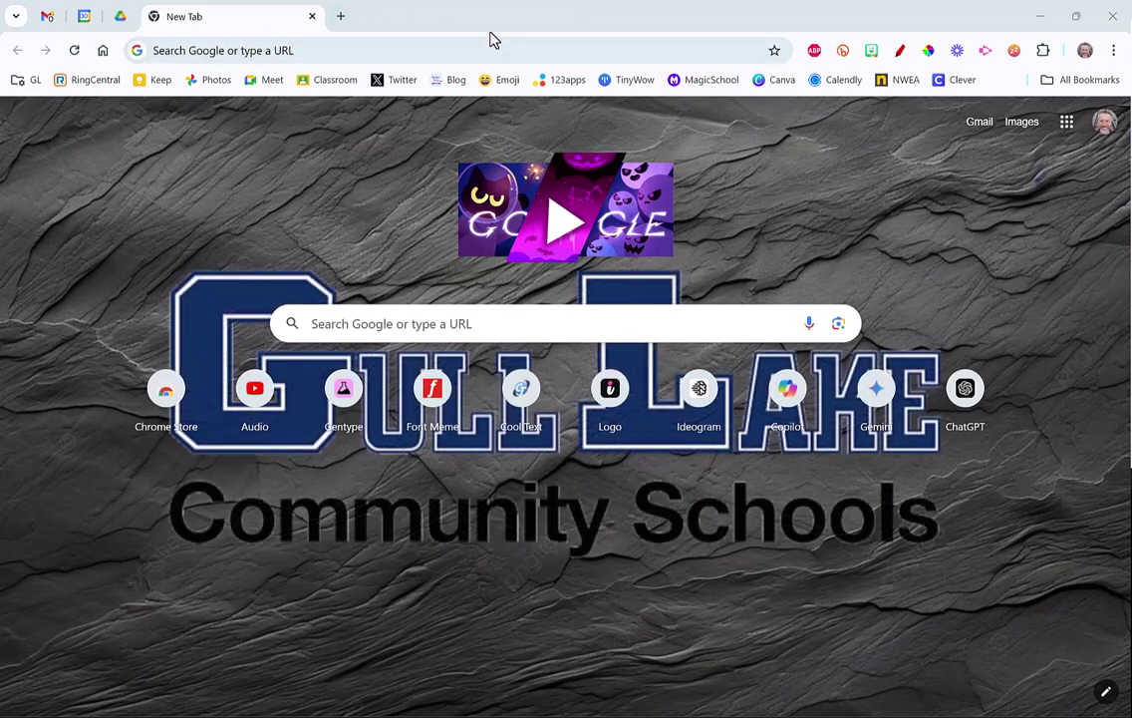
Open Classroom, the Badiner Bytes blog and MagicSchool tools from bookmarks in three tabs
click(337, 80)
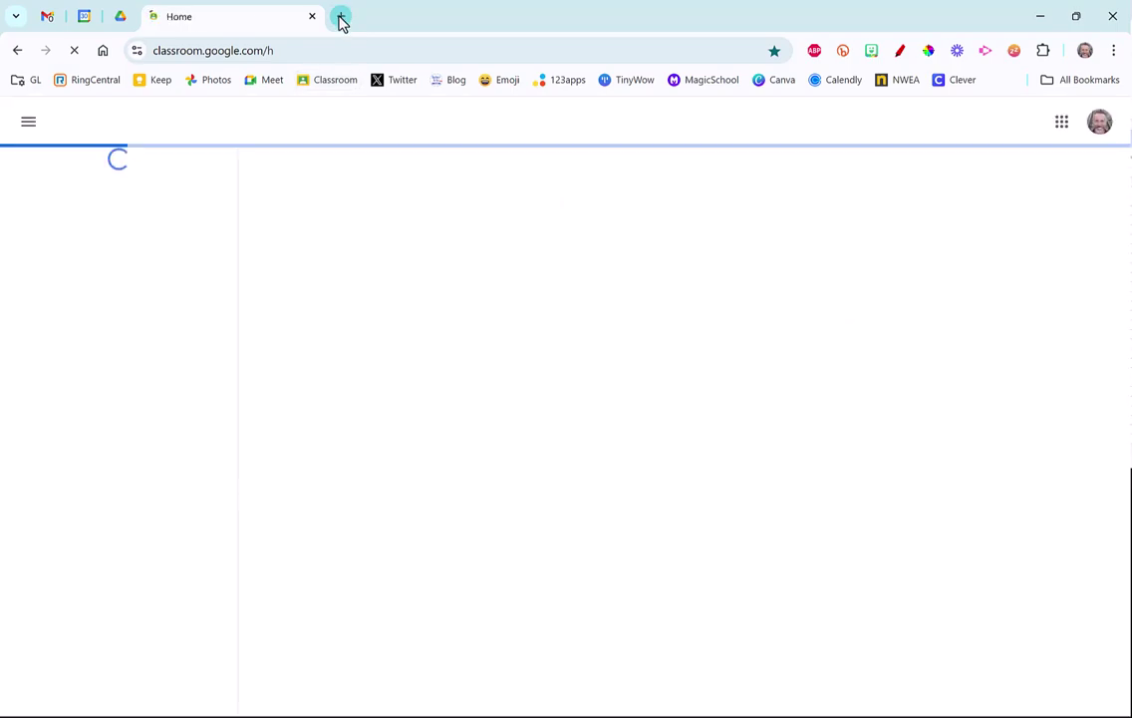
click(341, 17)
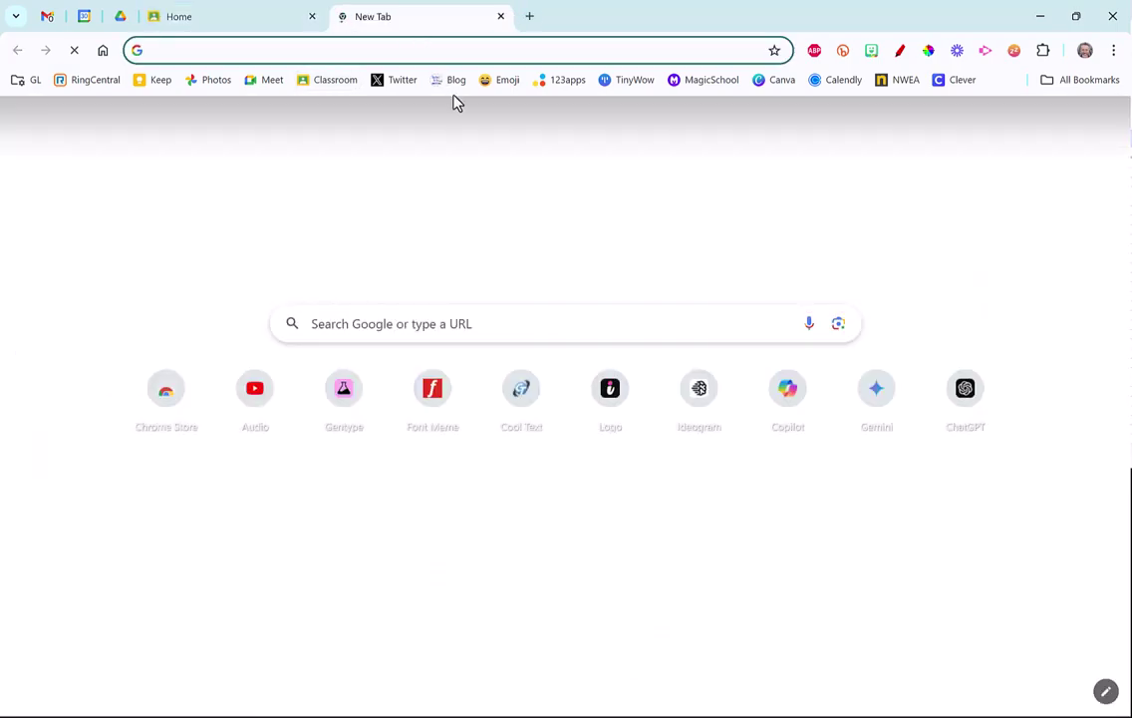
click(454, 82)
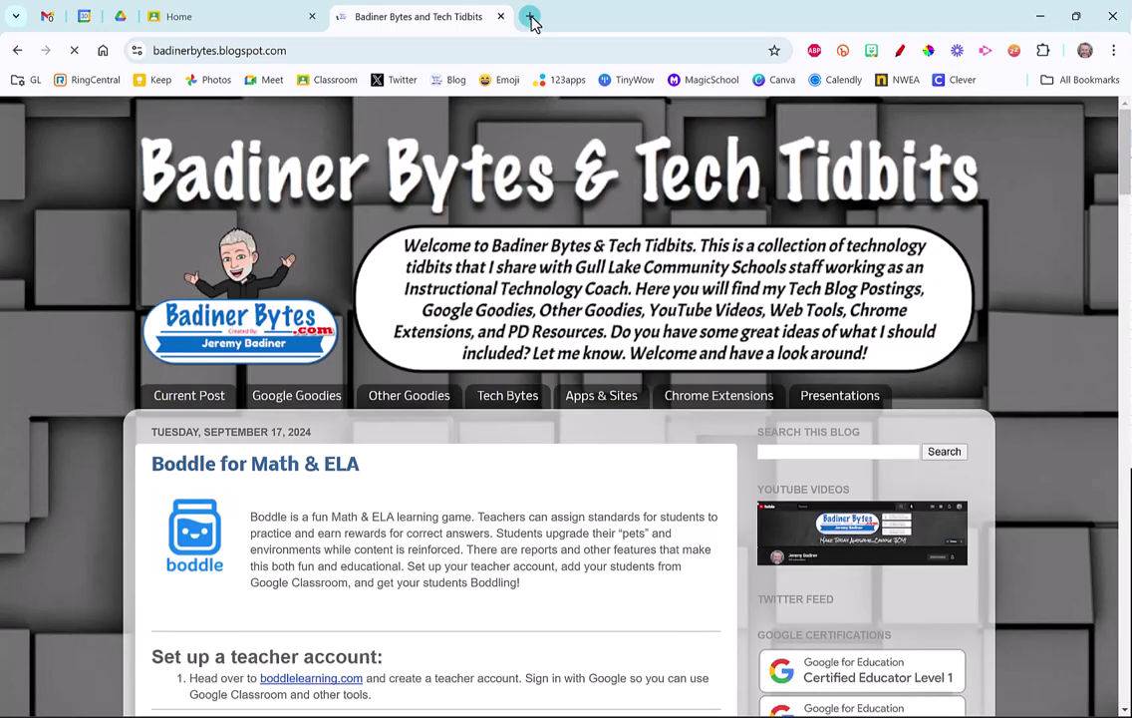
click(530, 17)
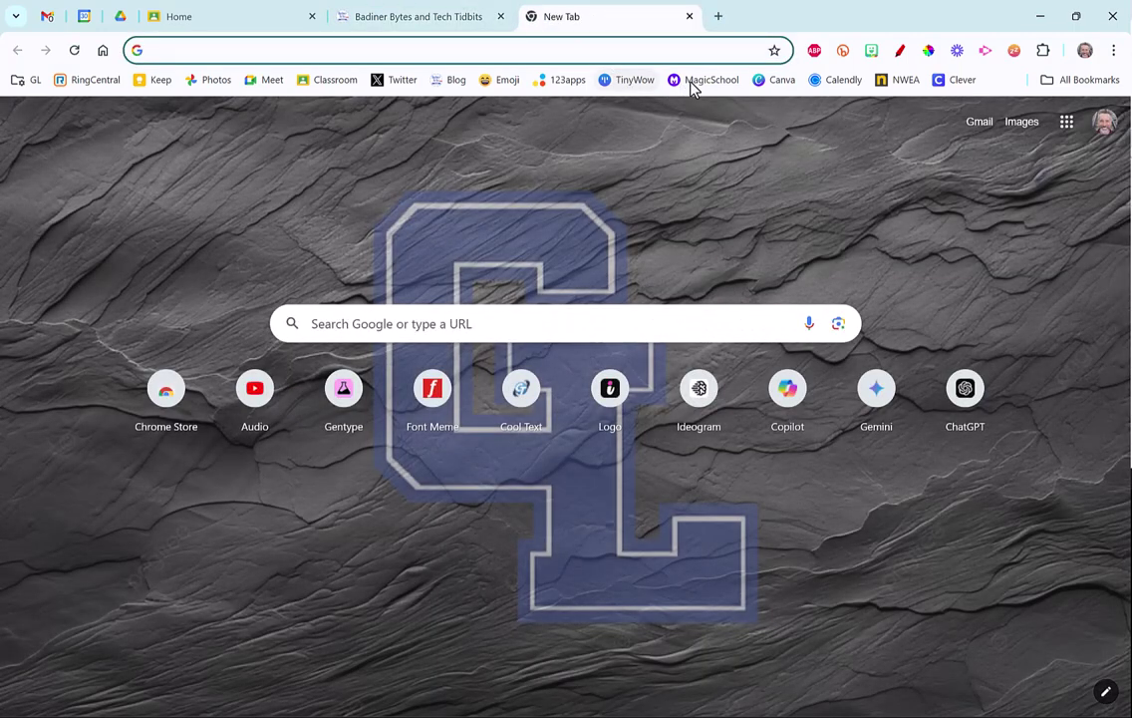
click(685, 85)
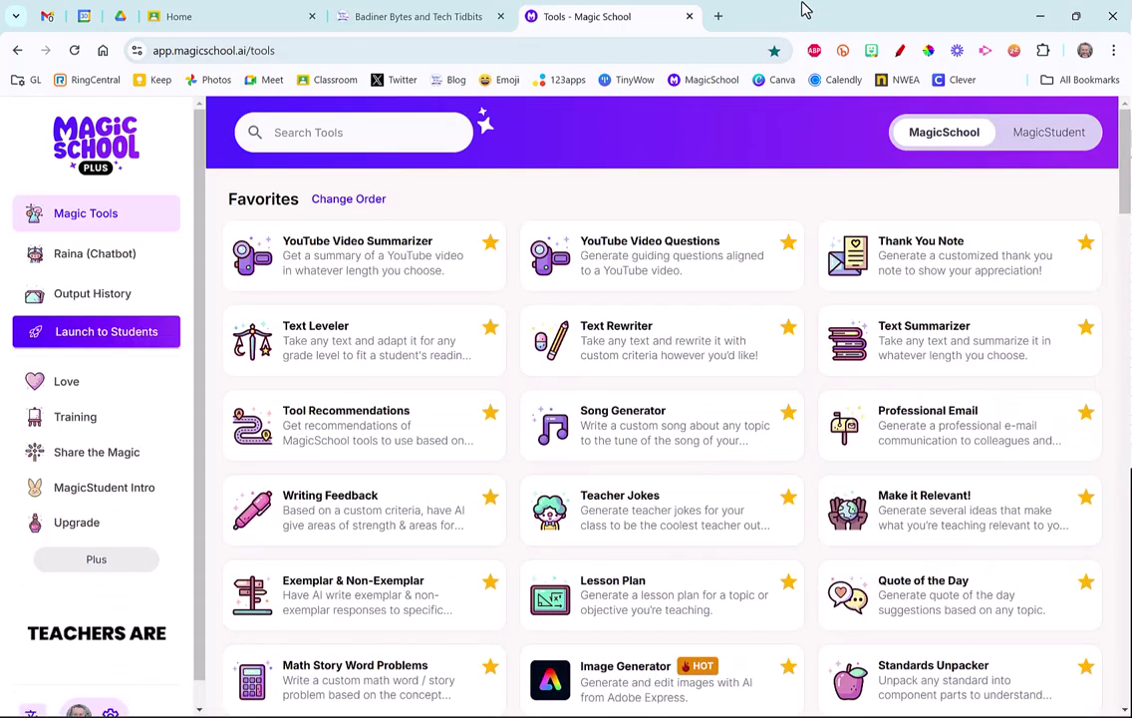
Switch among the Classroom, blog and MagicSchool tabs, ending on MagicSchool
click(400, 24)
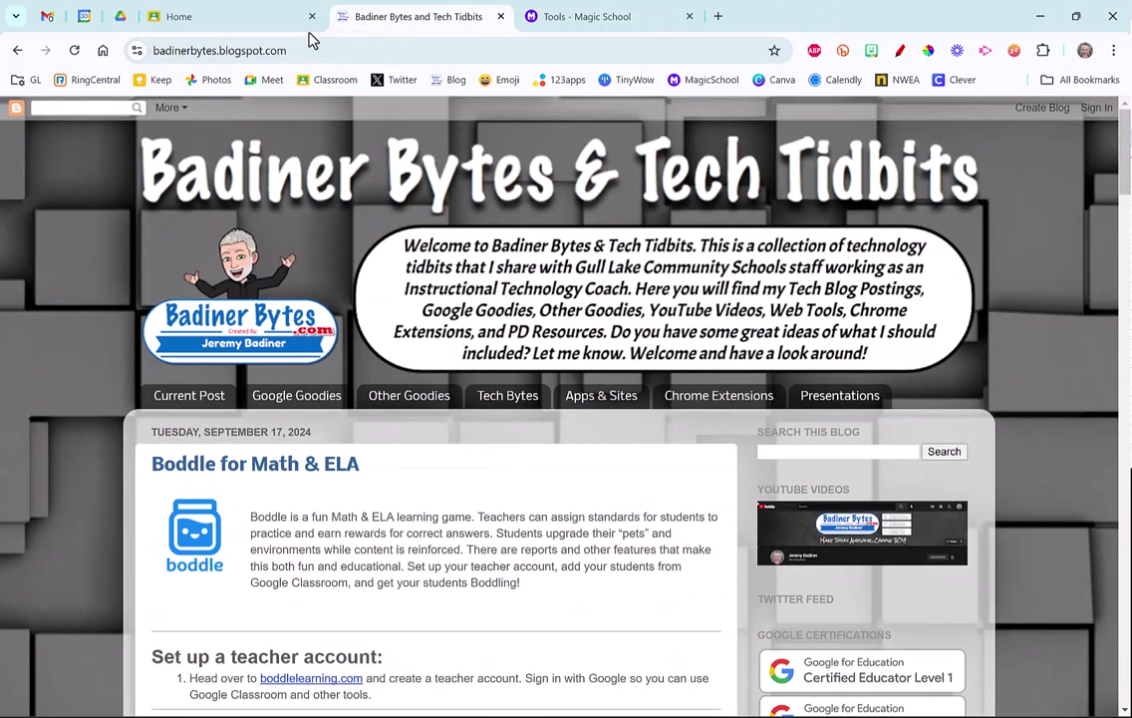
click(258, 26)
click(381, 24)
click(595, 18)
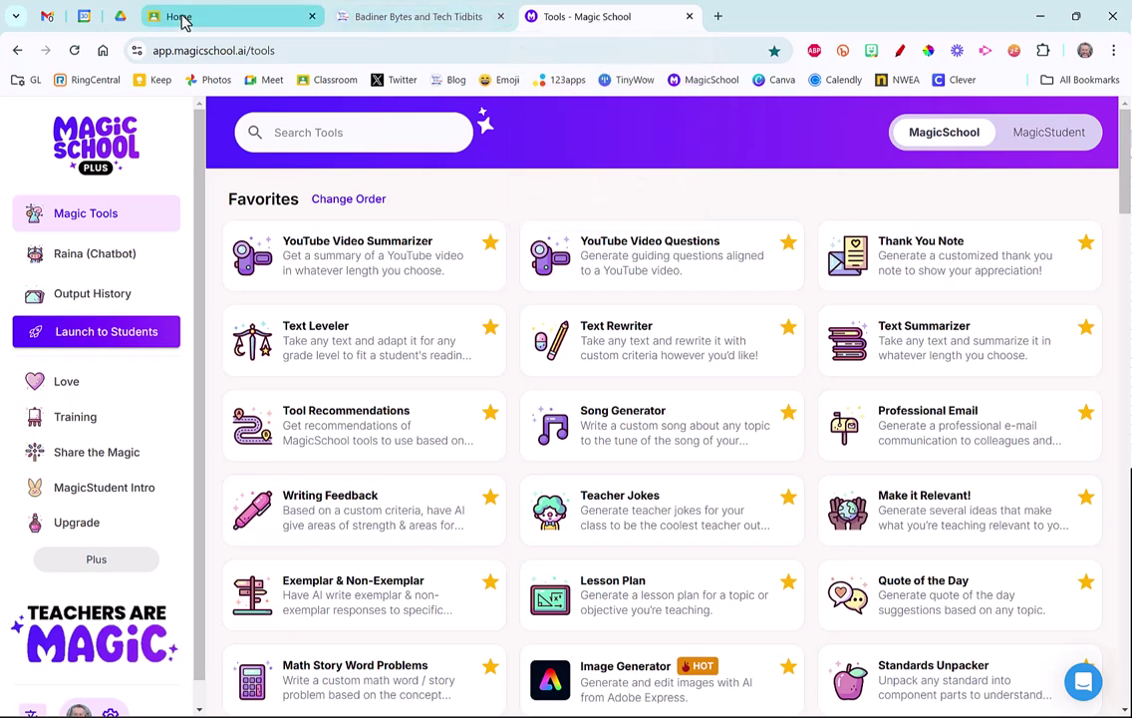
click(179, 17)
click(389, 16)
click(573, 22)
click(209, 18)
click(351, 24)
Select the Classroom, blog and MagicSchool tabs together
click(586, 25)
click(192, 28)
click(392, 22)
click(588, 18)
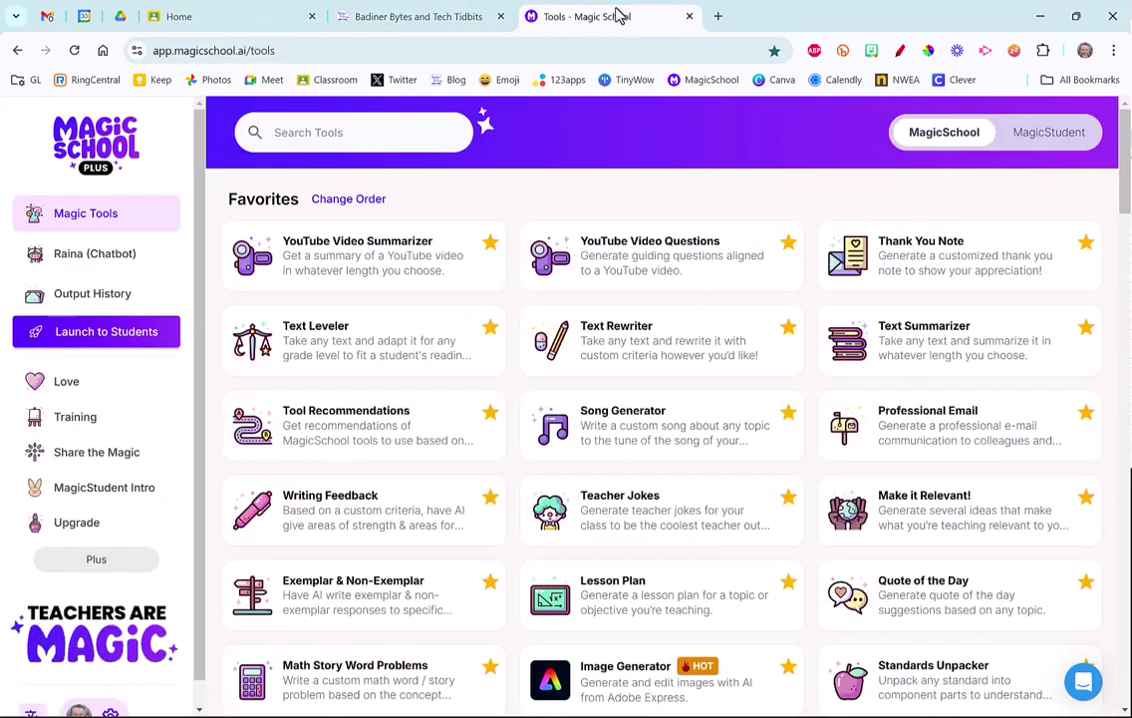
click(237, 22)
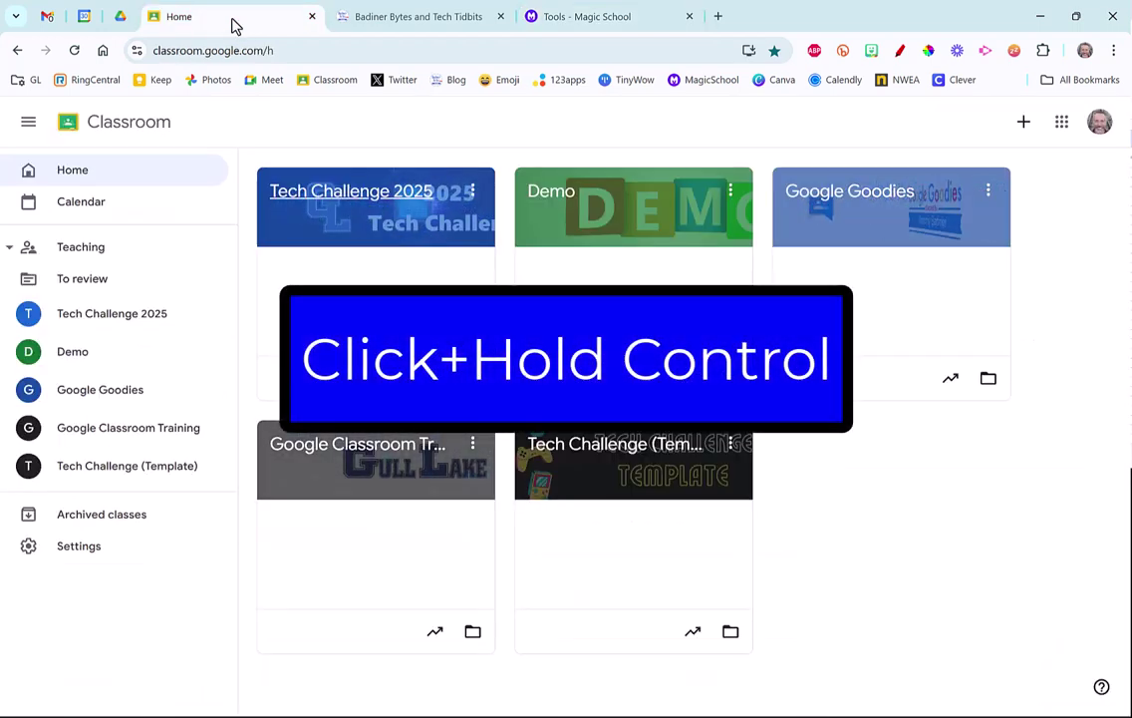
ctrl+click(427, 18)
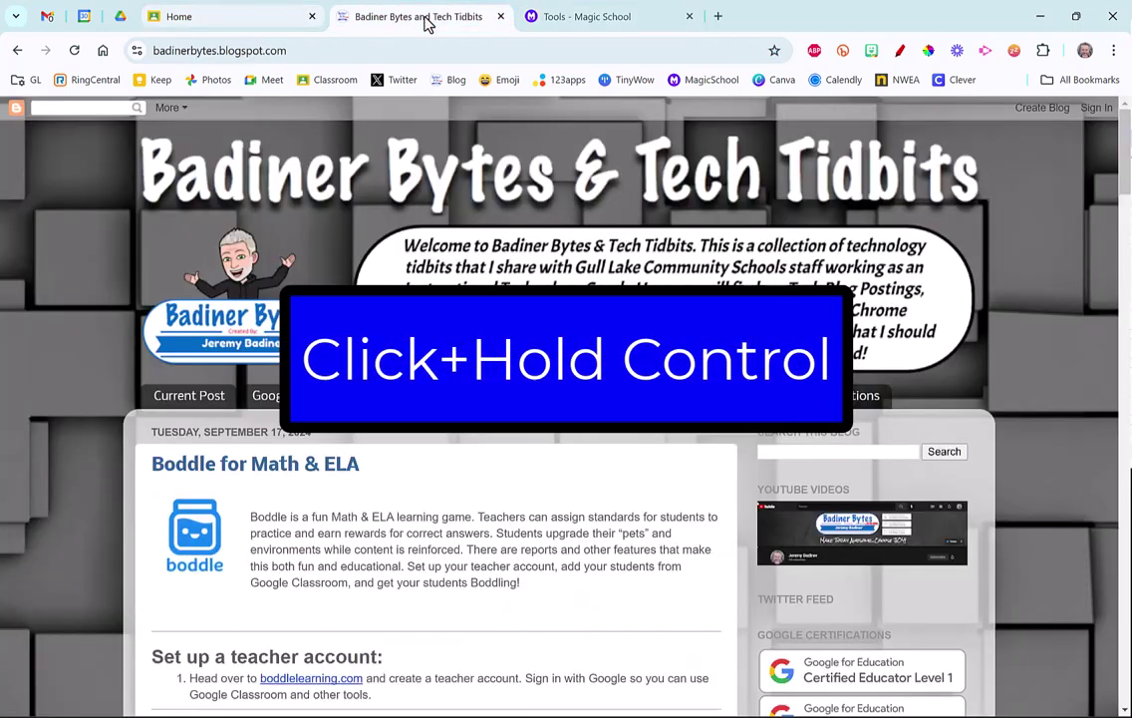
ctrl+click(606, 28)
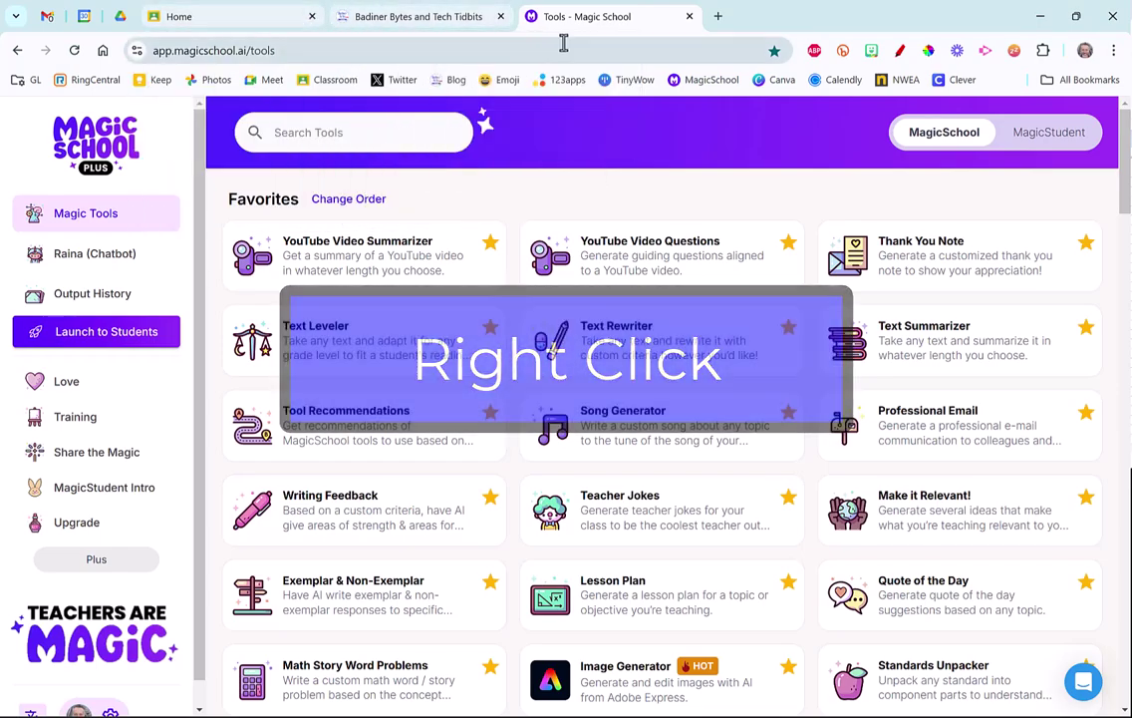
Add the selected tabs to a new tab group named 'Demo 1'
right_click(408, 18)
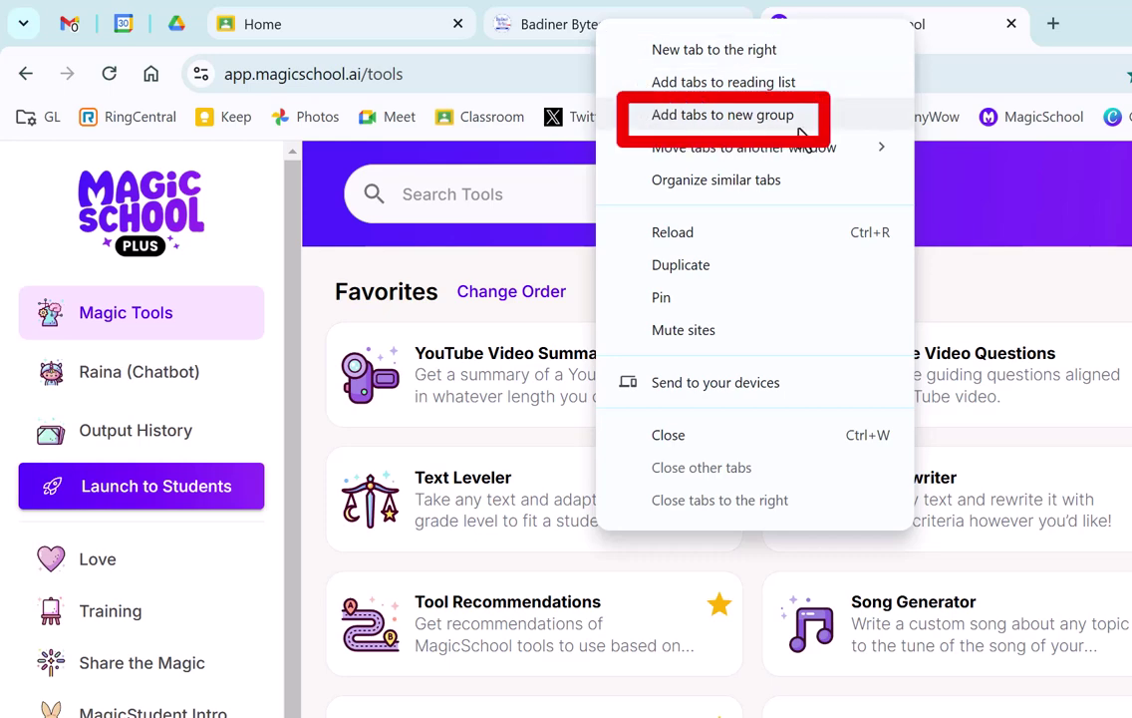
click(837, 116)
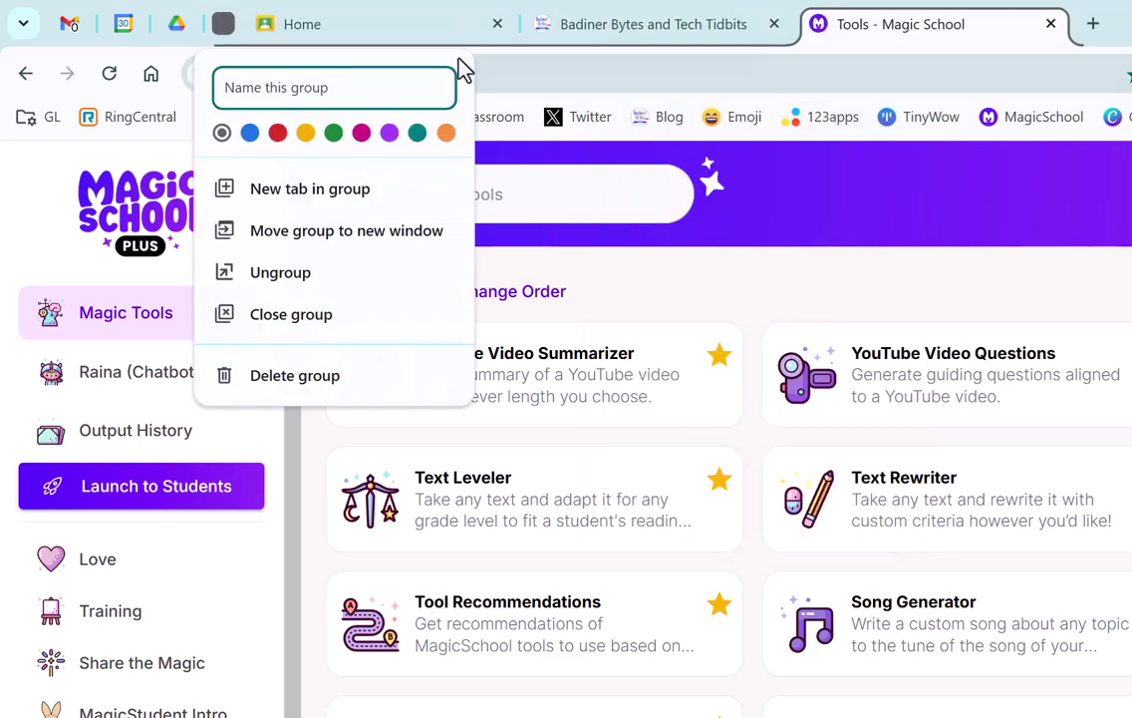
text(De)
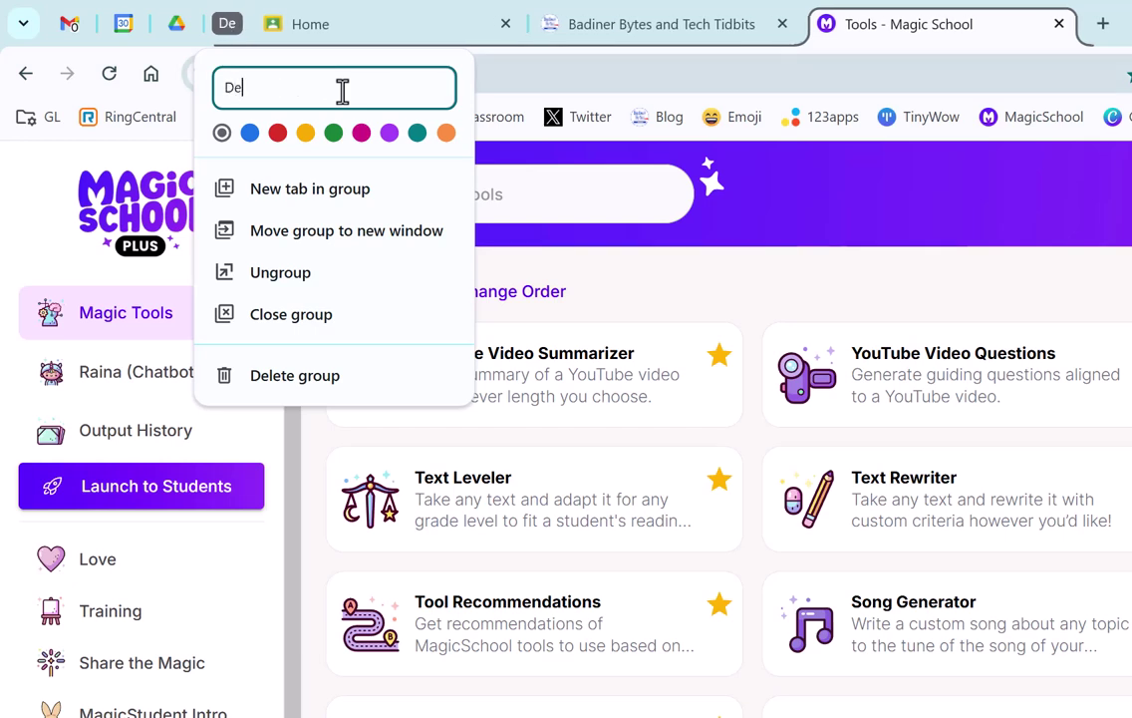
text(mo 1)
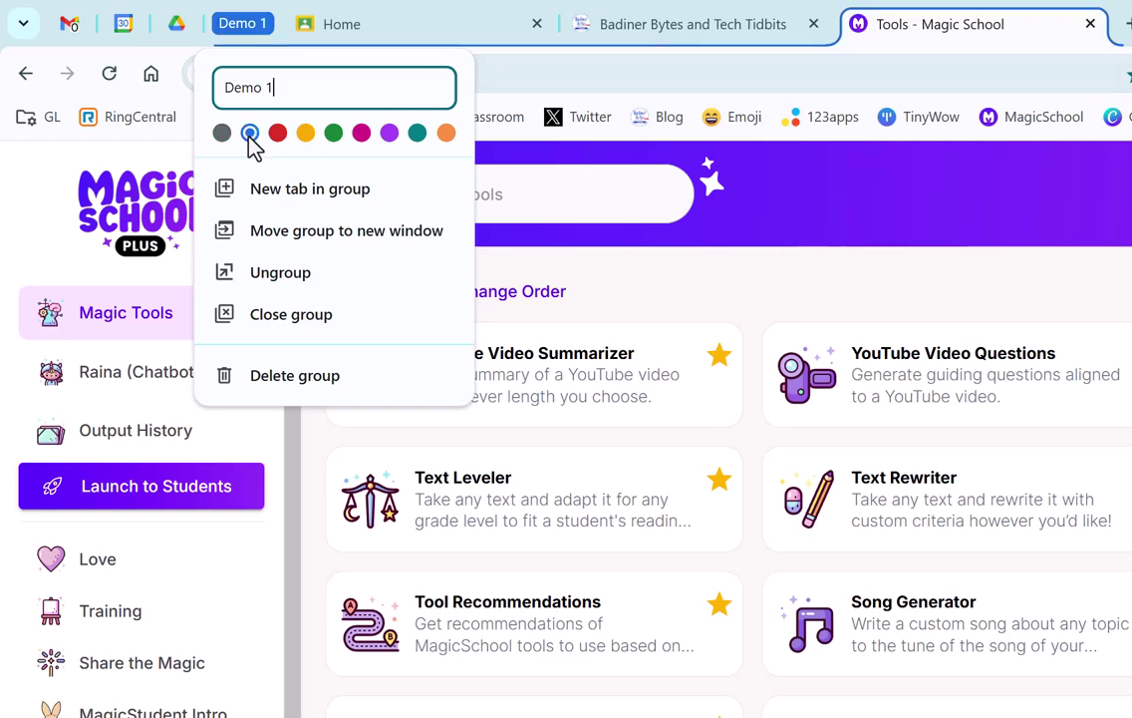
key(Return)
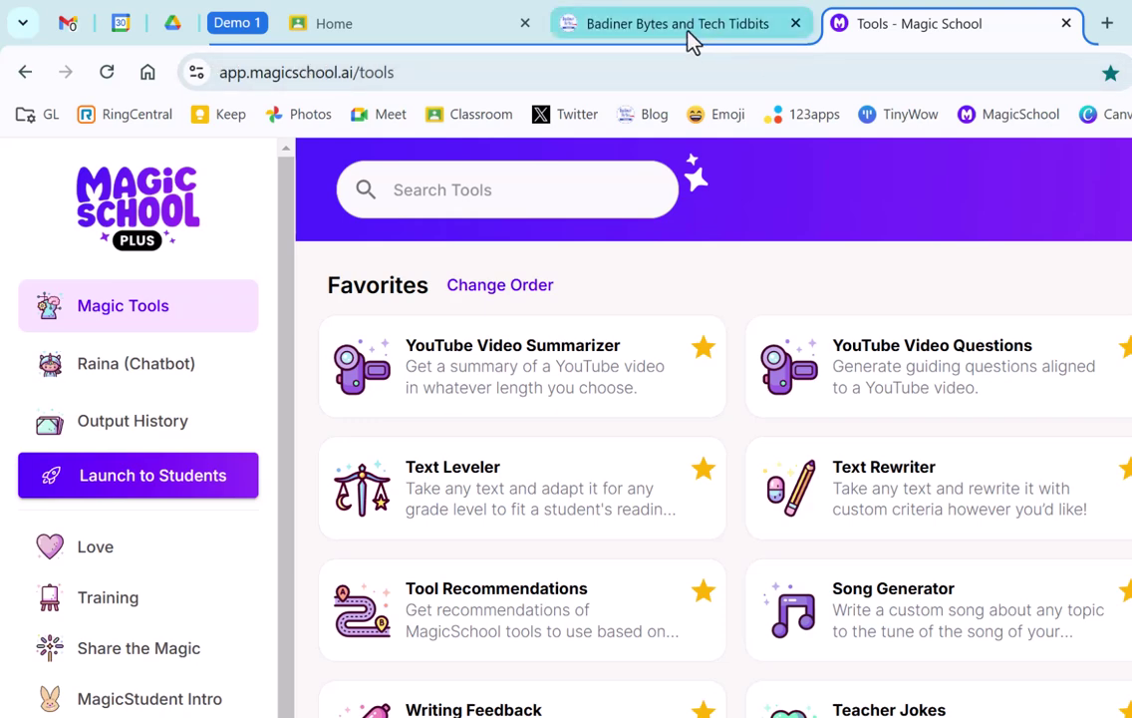
Look through the grouped tabs, then collapse 'Demo 1' from its group label
click(609, 27)
click(421, 26)
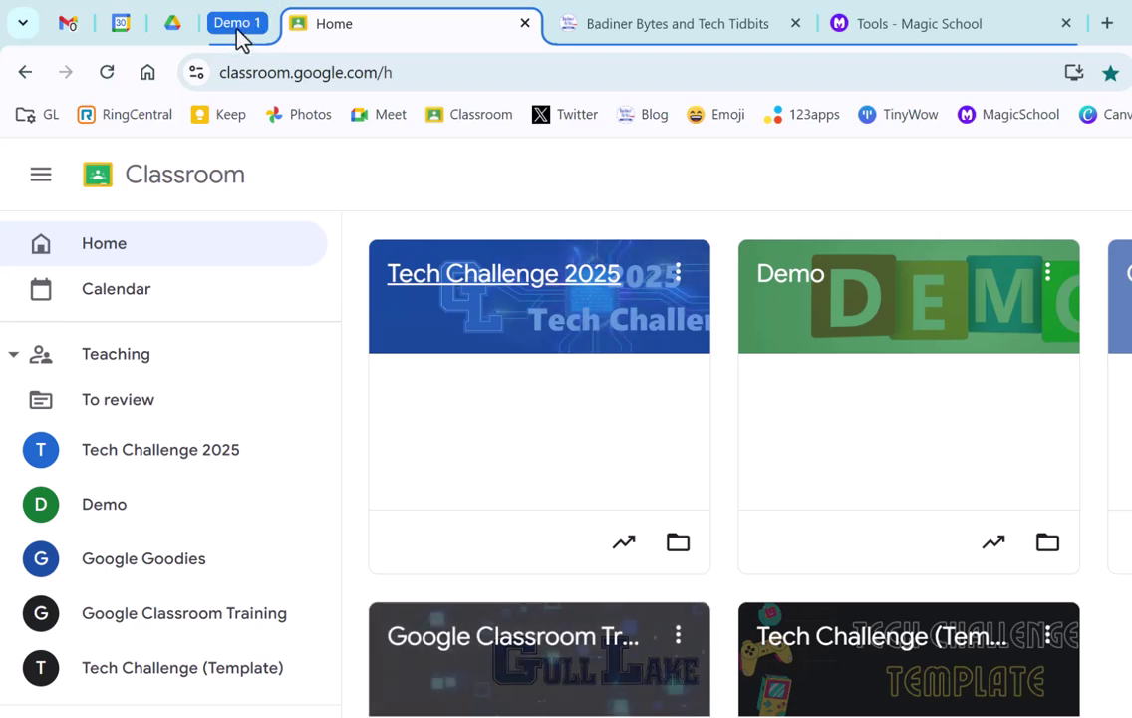
click(591, 12)
click(917, 40)
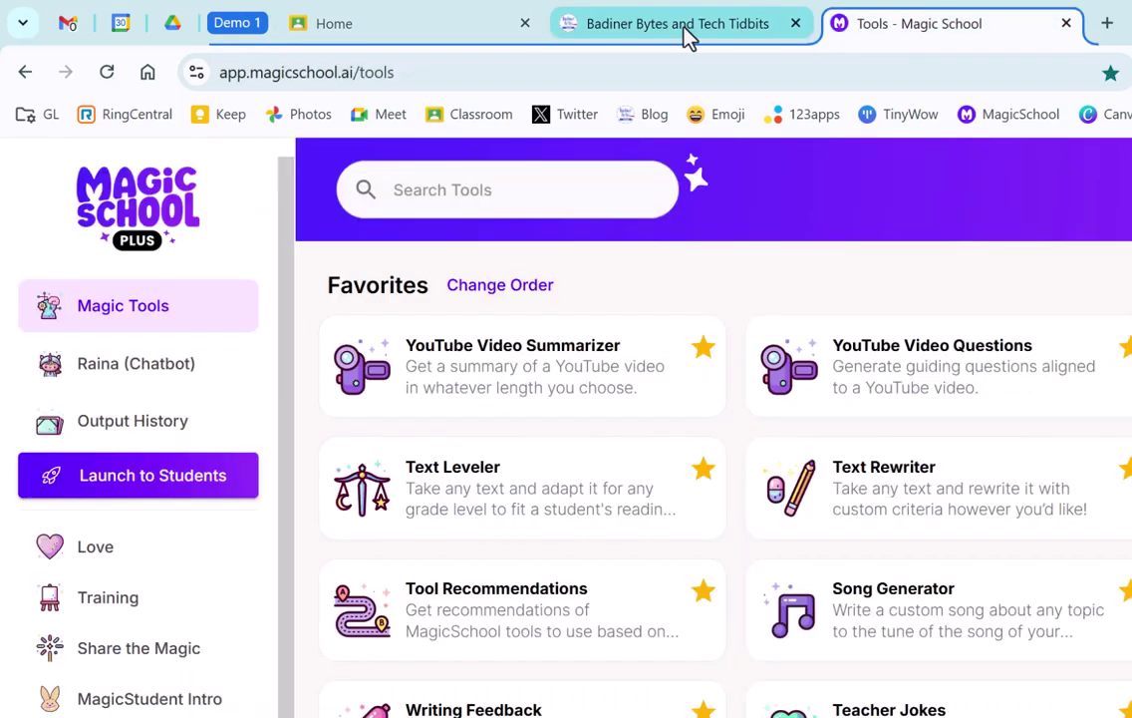
click(688, 34)
click(468, 30)
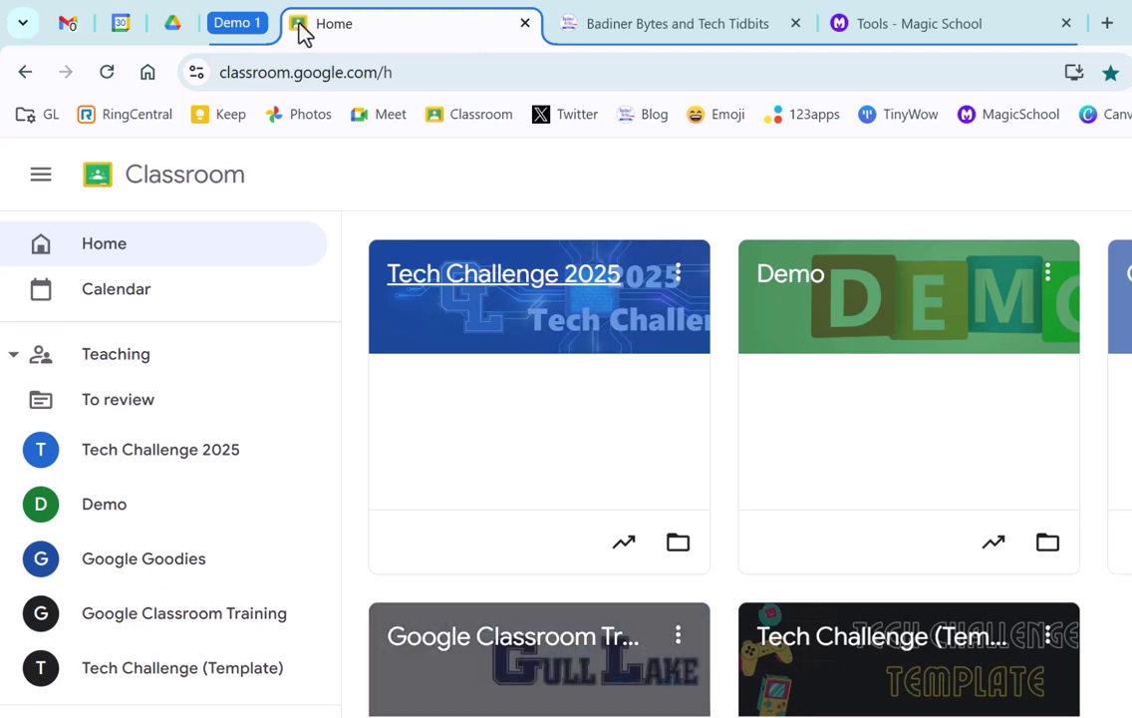
click(237, 28)
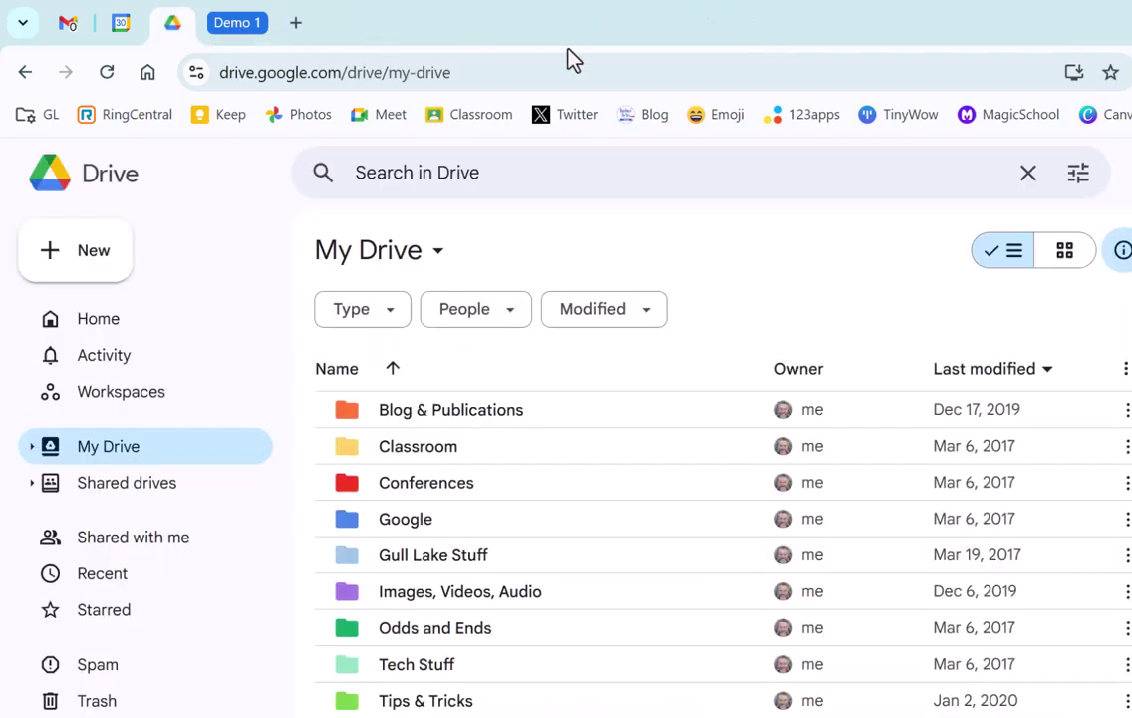
Open EmojiCopy in a new tab and go to the two 123apps tabs
click(296, 23)
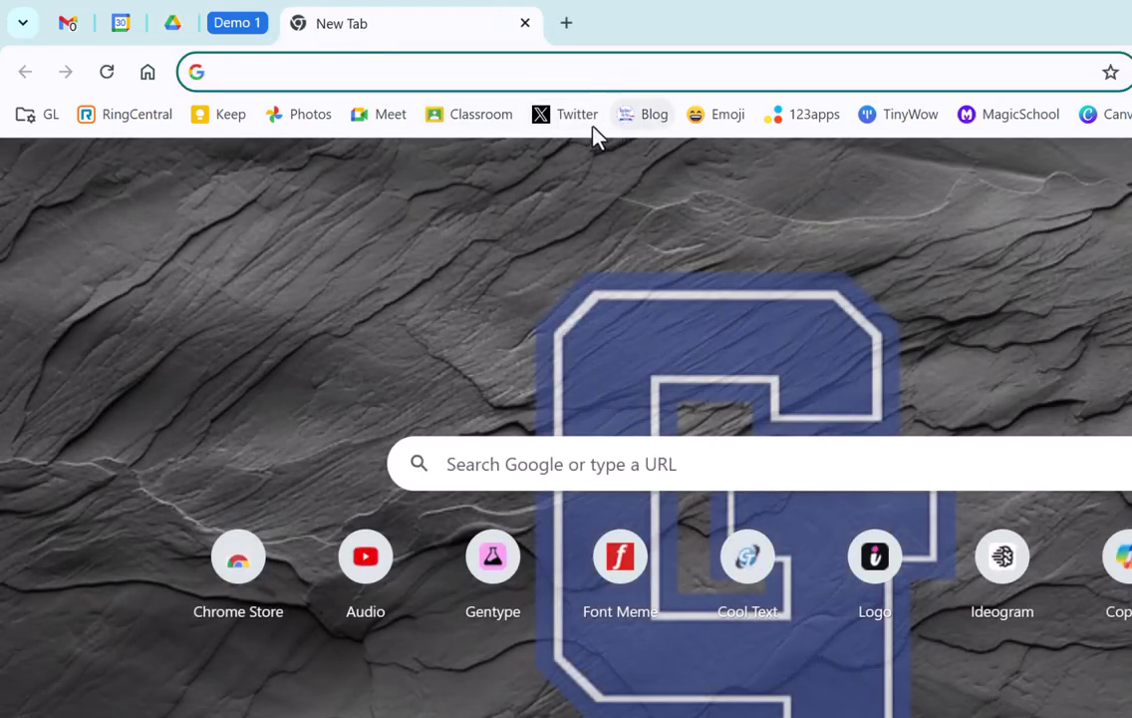
click(717, 116)
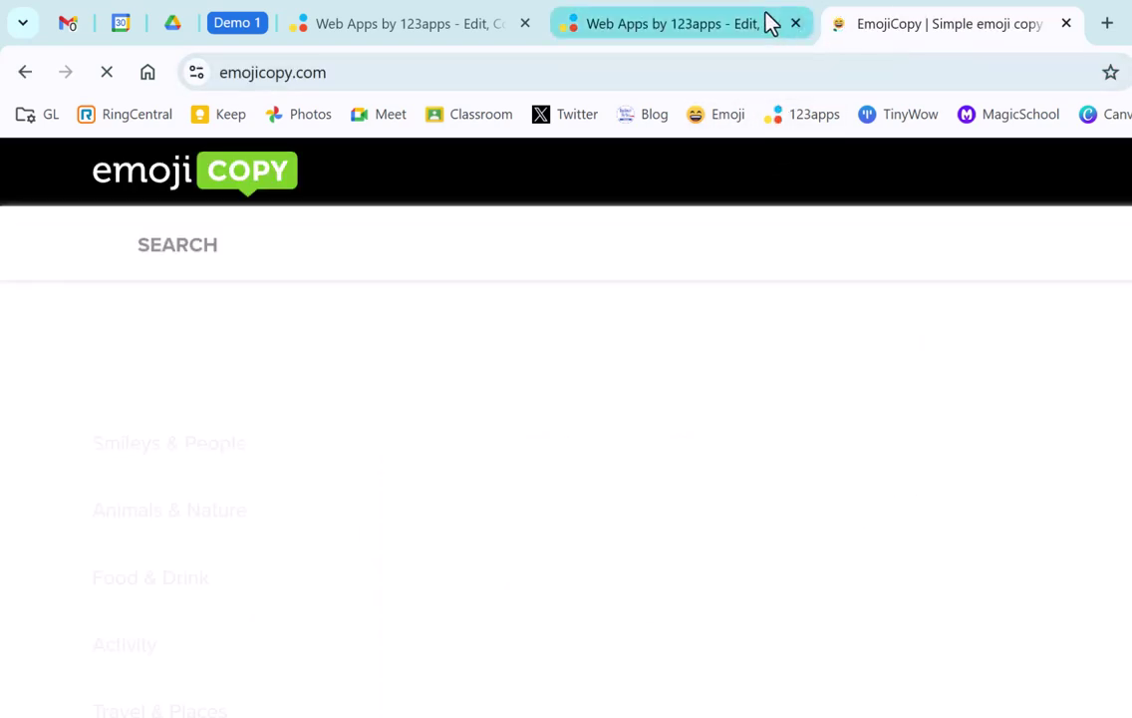
click(710, 32)
click(468, 30)
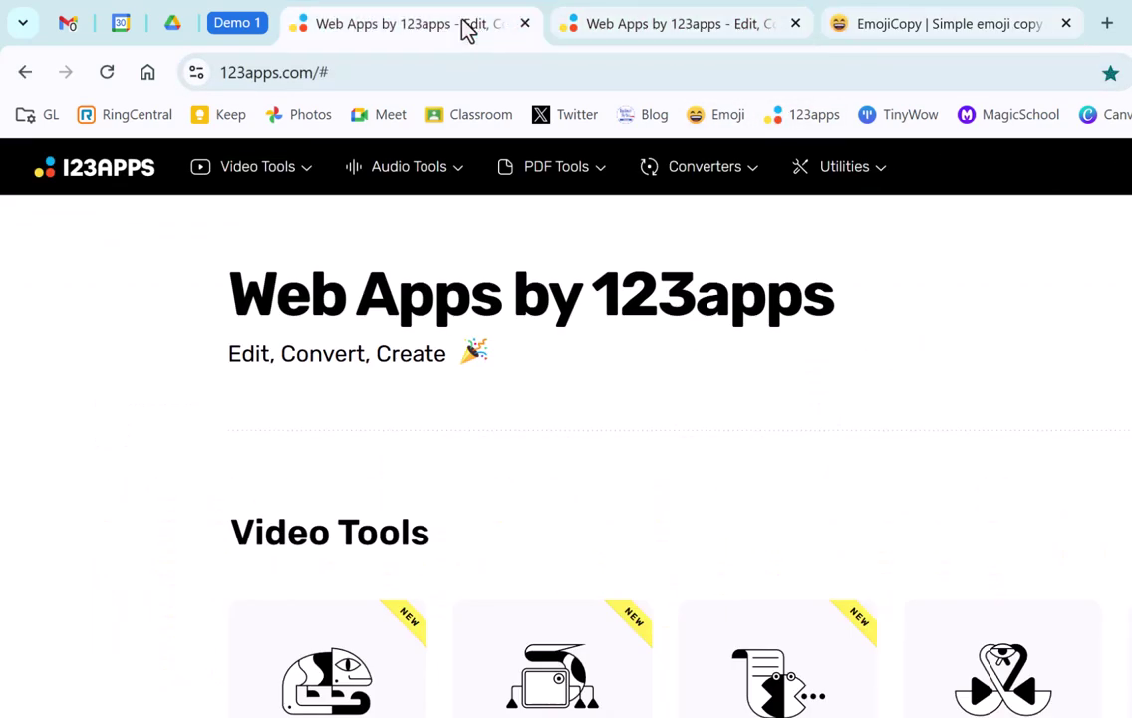
Put both 123apps tabs into a new, unnamed purple tab group
right_click(465, 30)
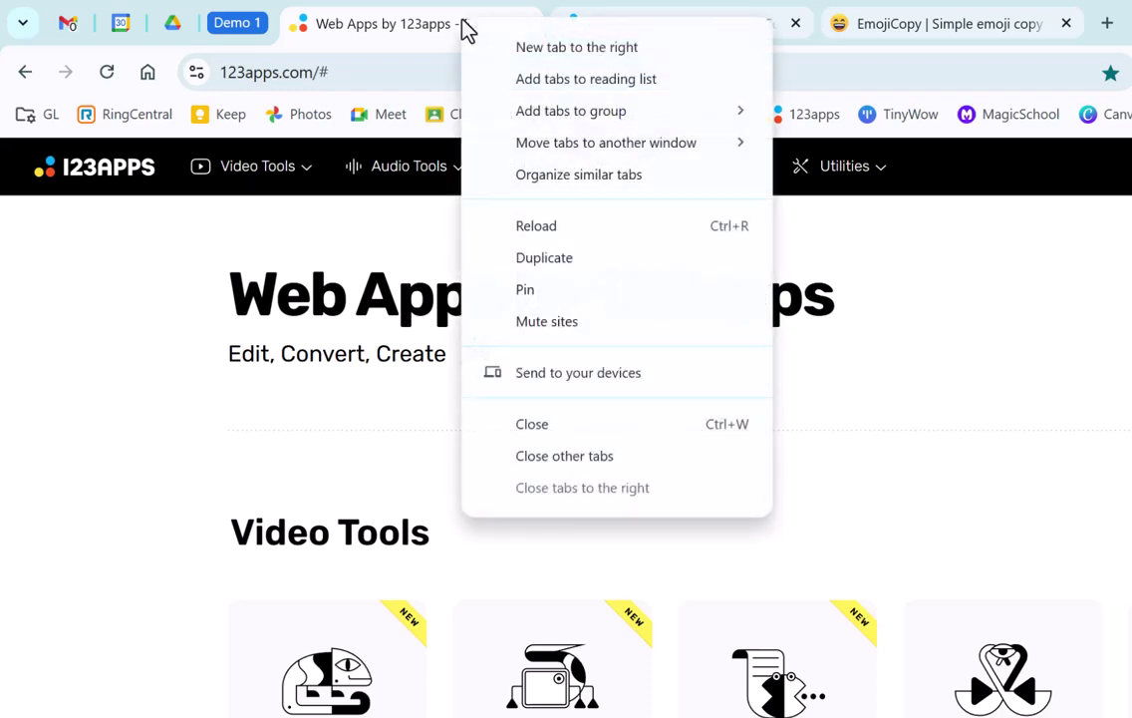
mouse_move(571, 111)
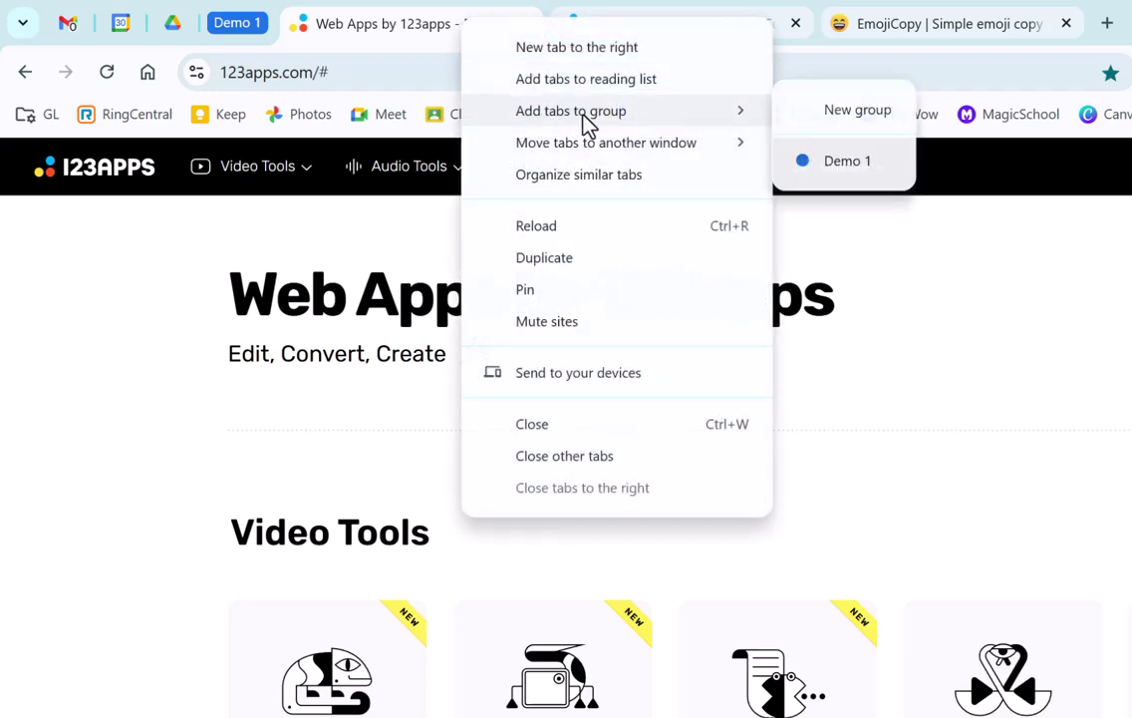
click(854, 124)
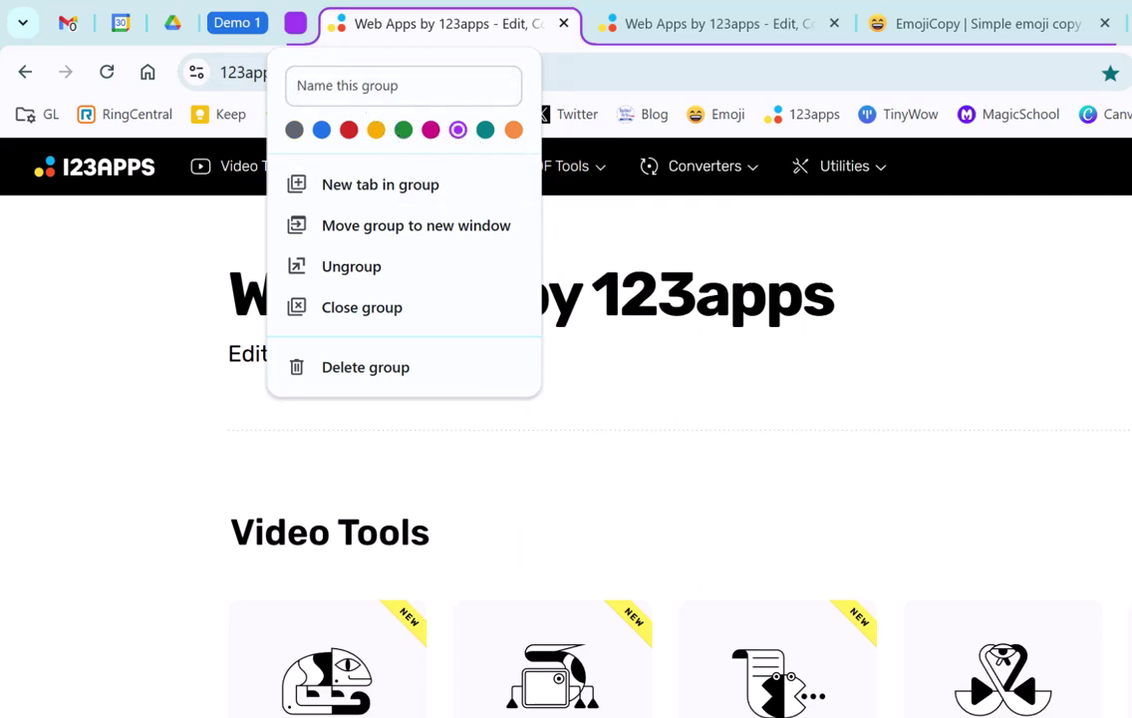
key(Escape)
click(728, 25)
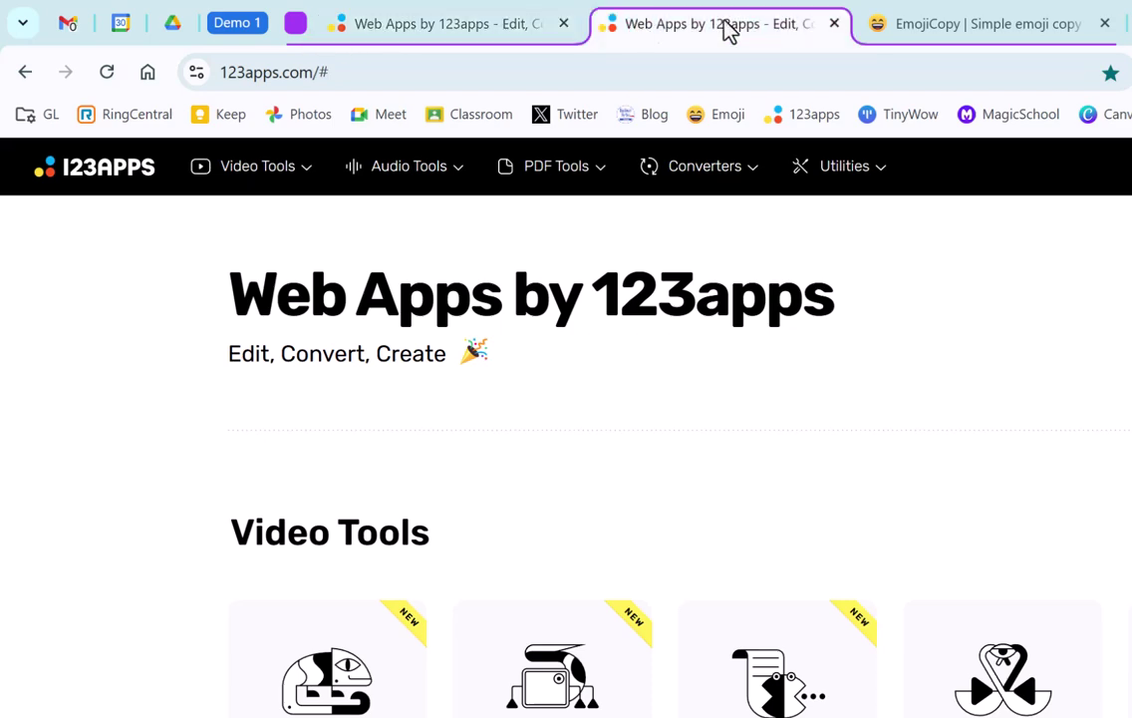
click(1009, 38)
Name the purple tab group 'Demo 2'
click(662, 29)
click(476, 36)
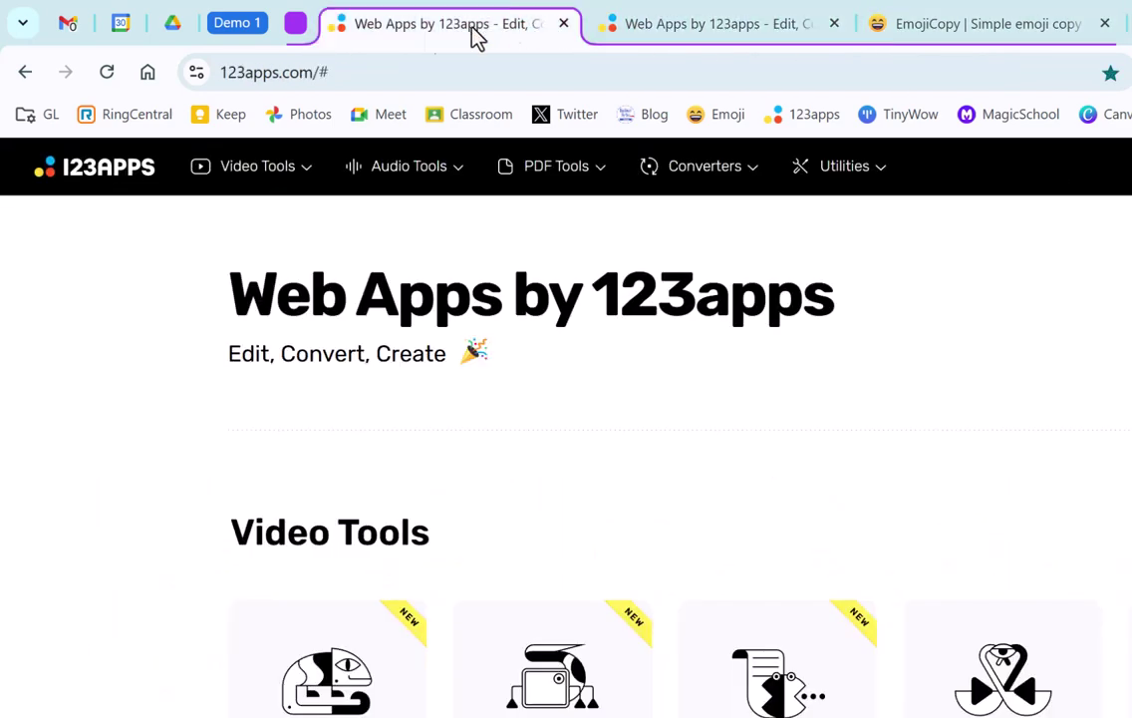
click(299, 30)
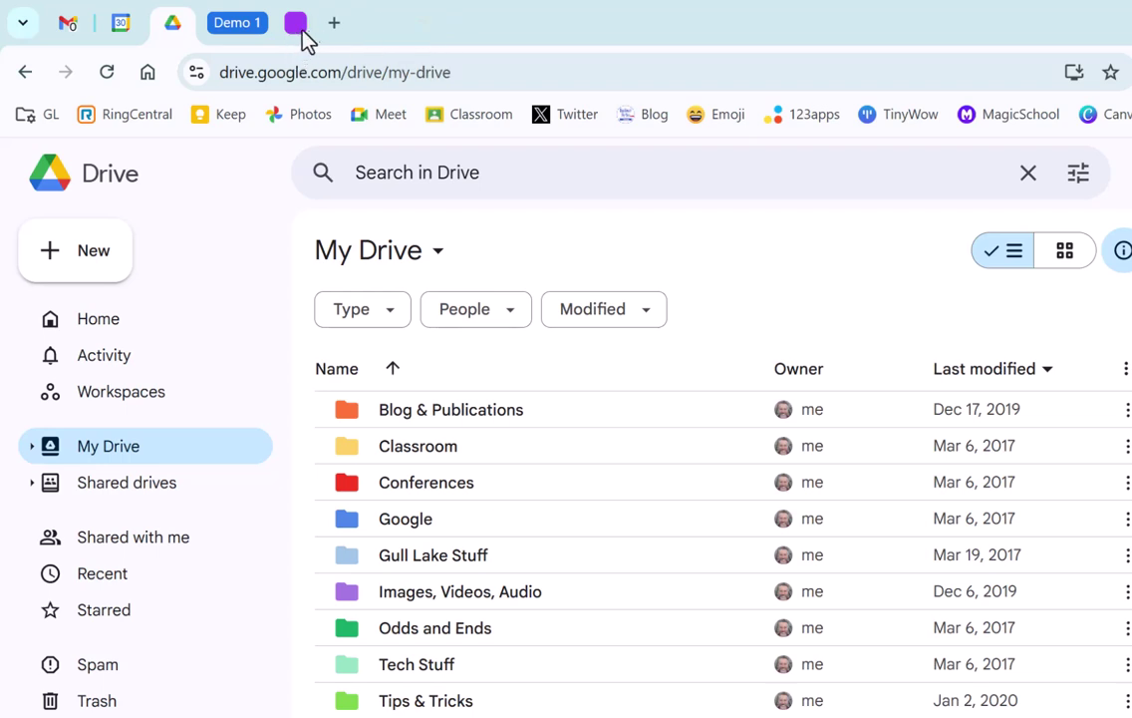
click(296, 25)
right_click(296, 25)
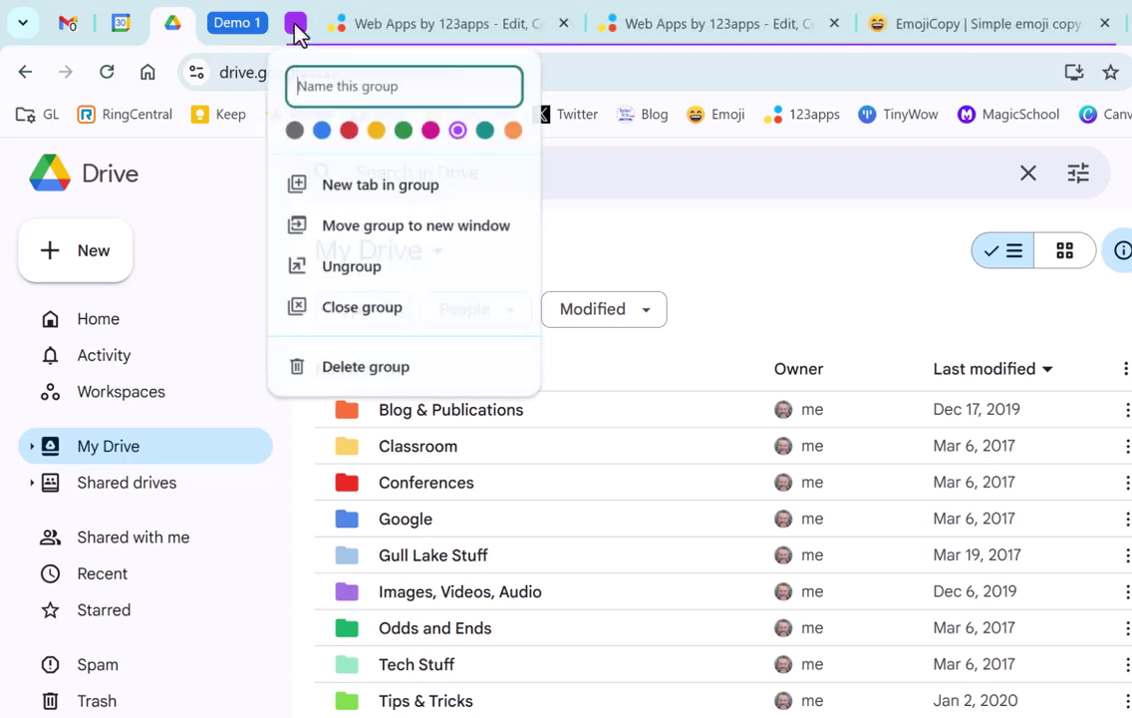
text(D)
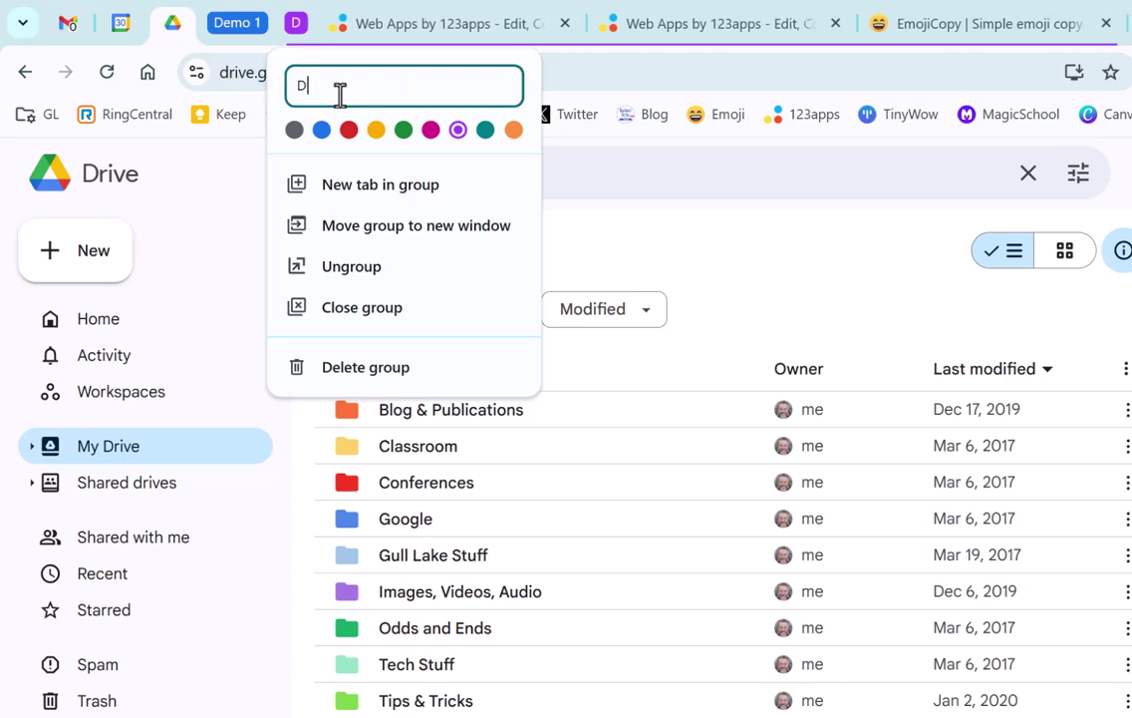
text(emo 2)
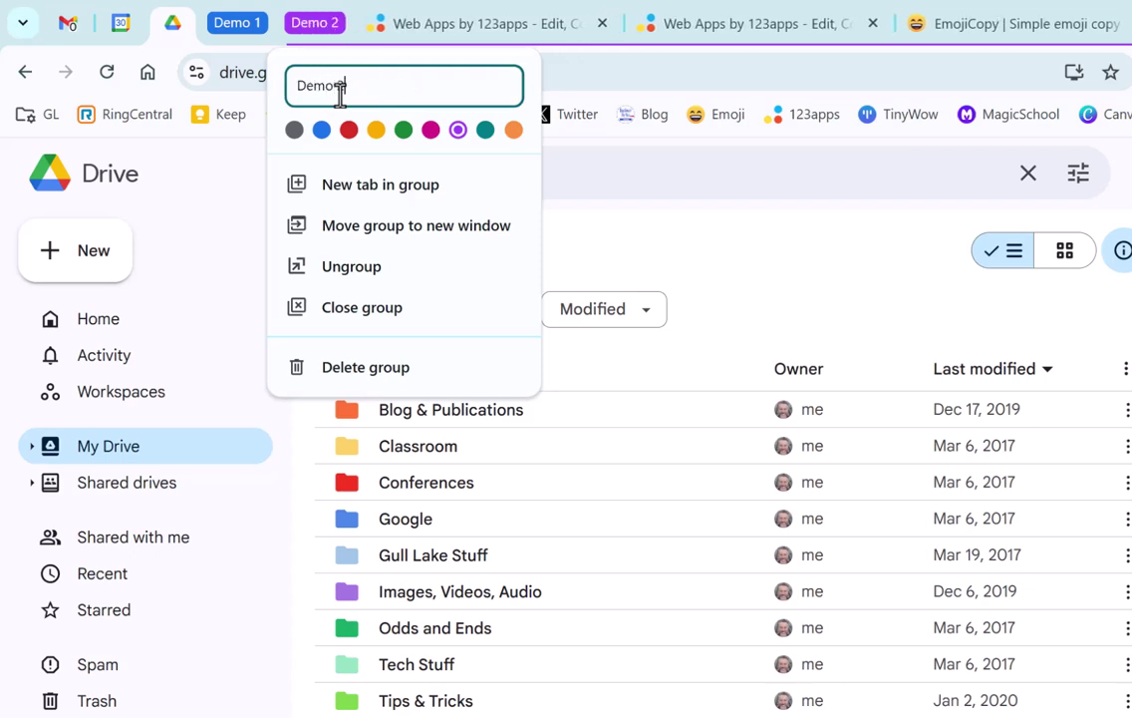
key(Return)
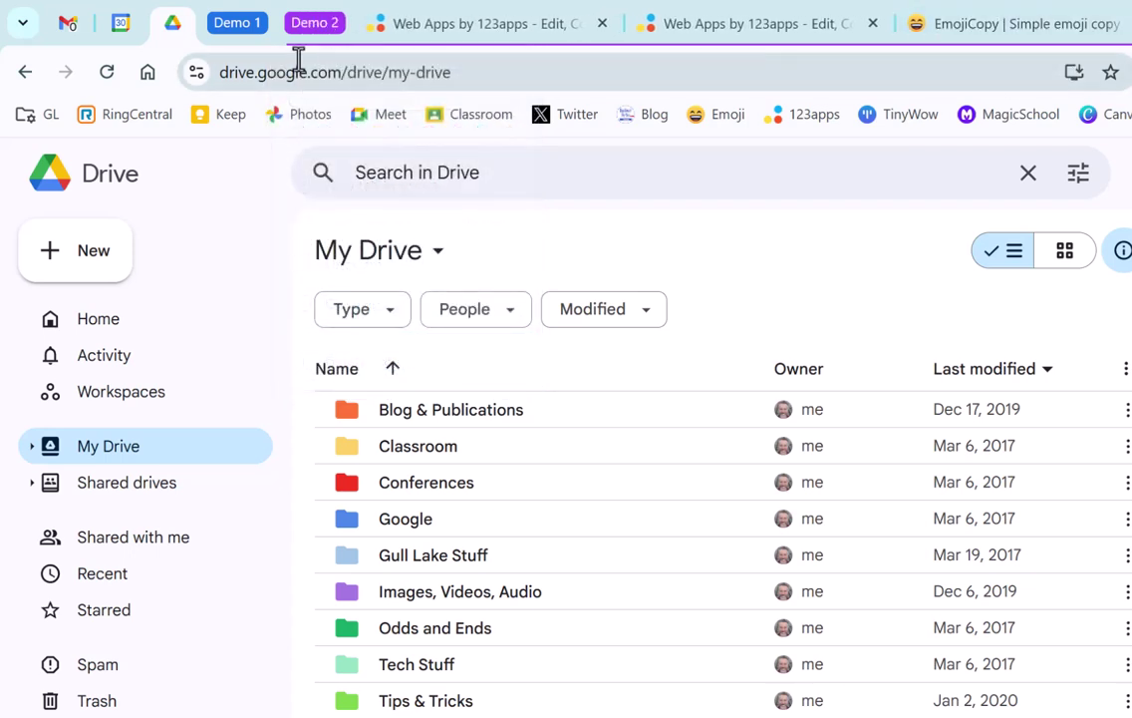
Expand and collapse Demo 1 and Demo 2, leaving both groups collapsed
click(315, 25)
click(244, 25)
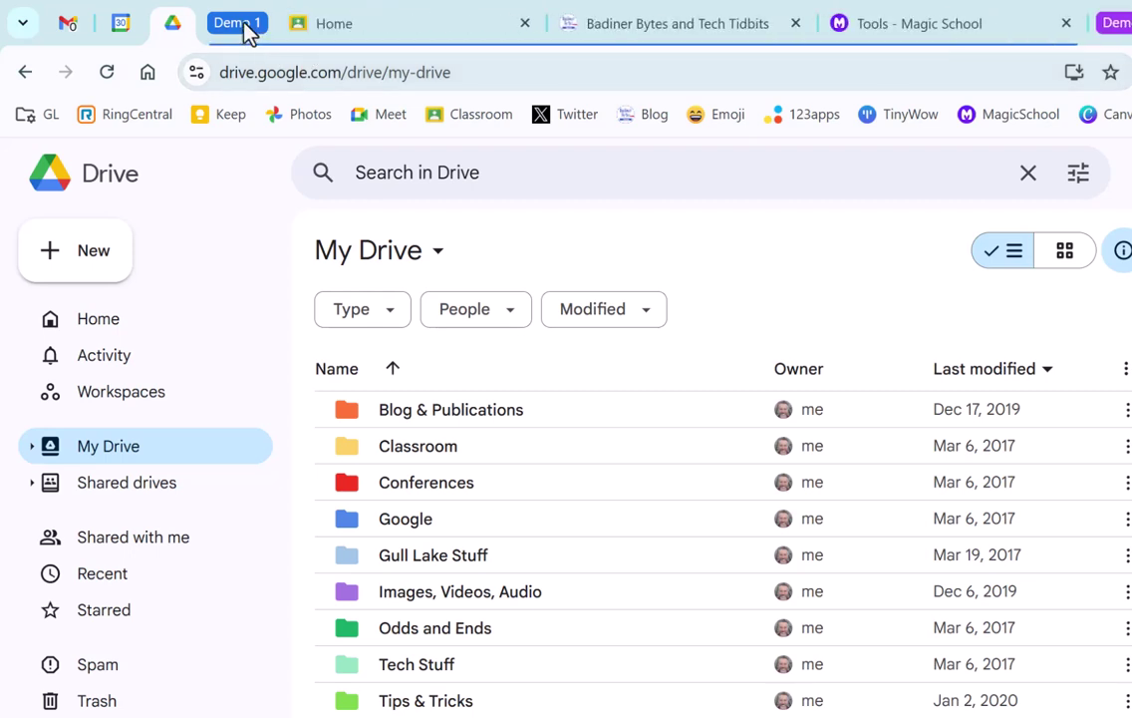
click(245, 27)
click(326, 28)
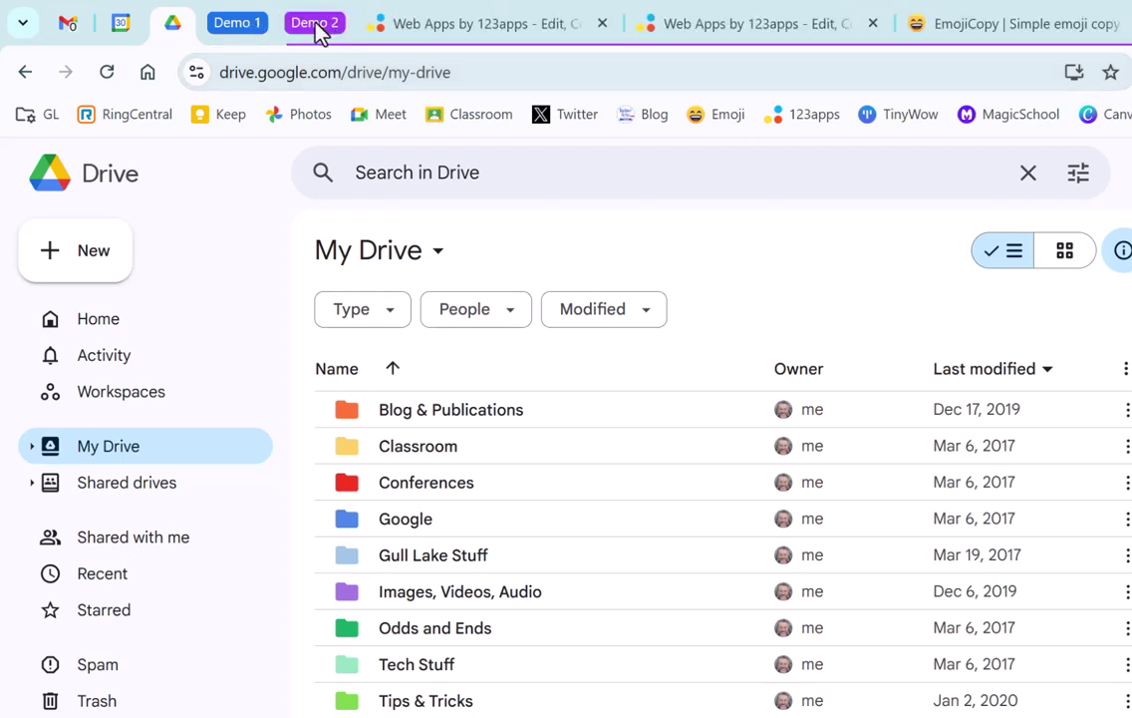
click(317, 28)
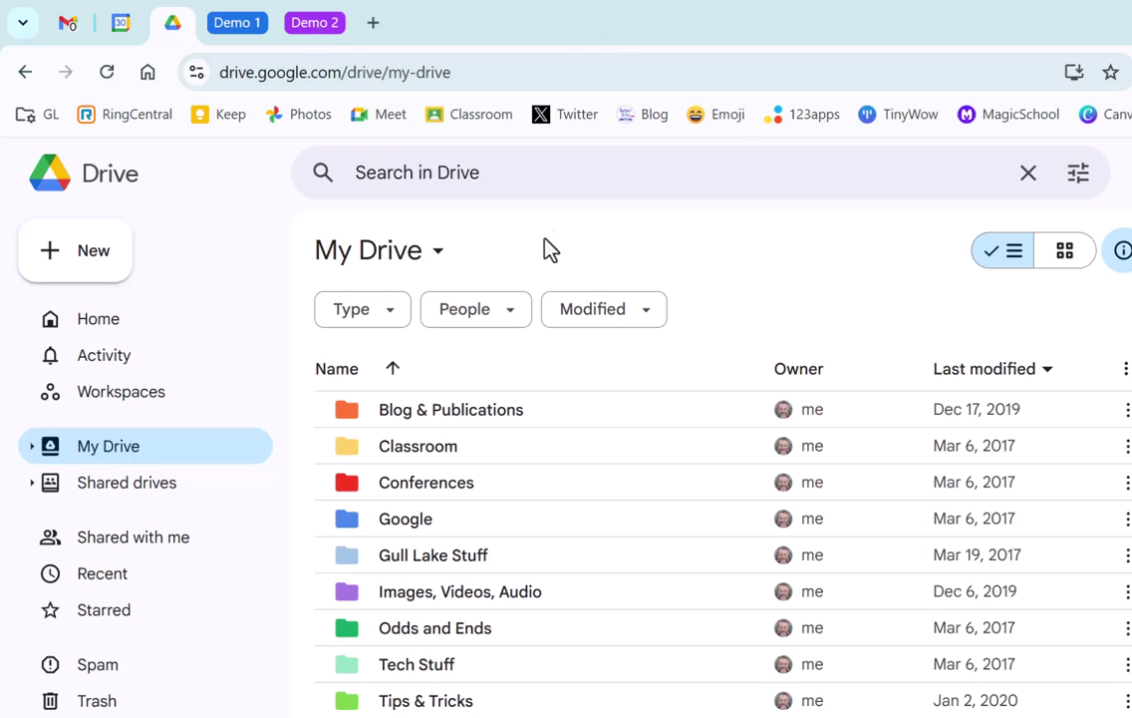
click(374, 22)
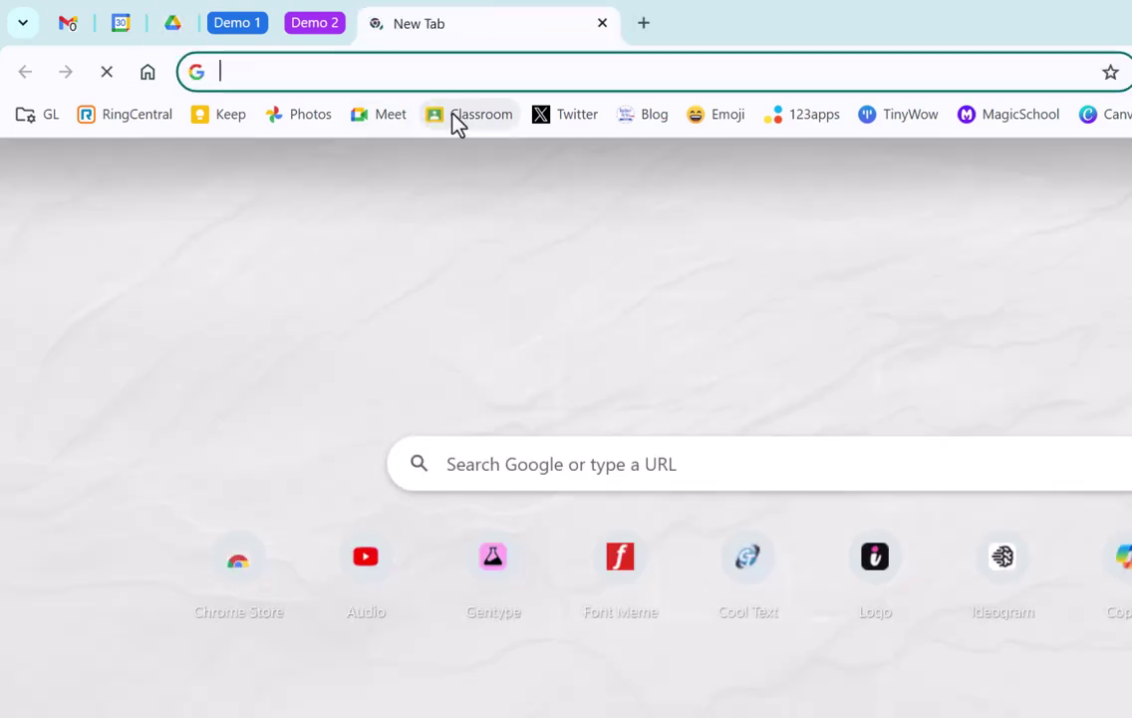
click(461, 116)
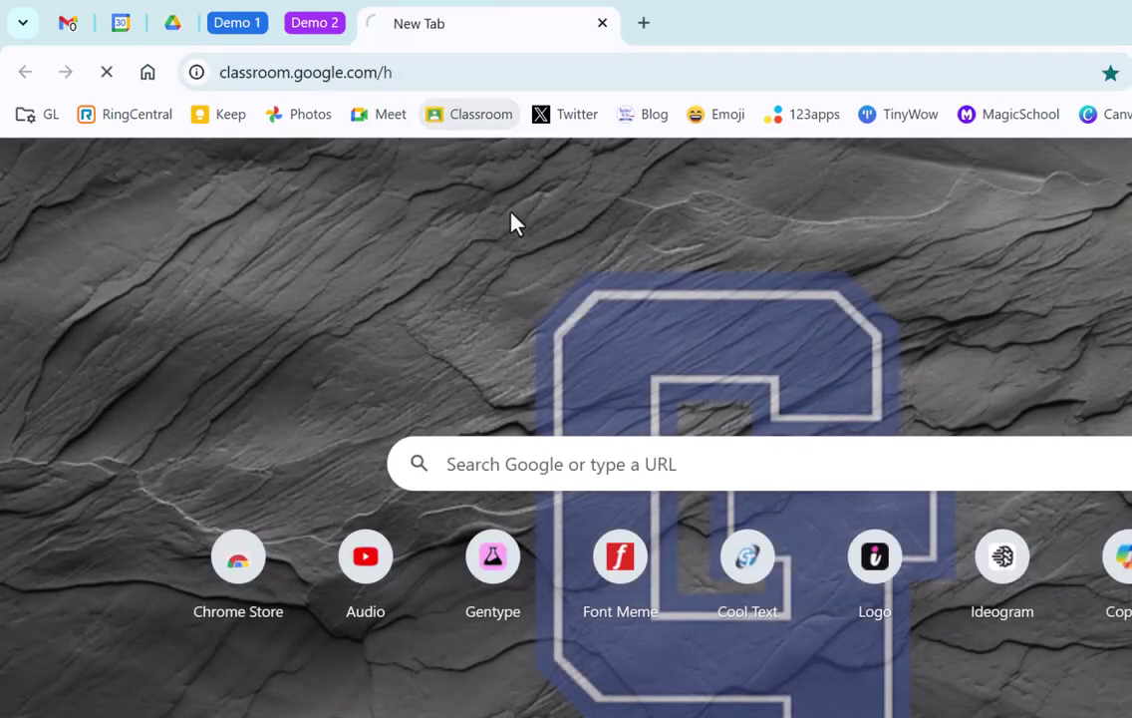
click(603, 23)
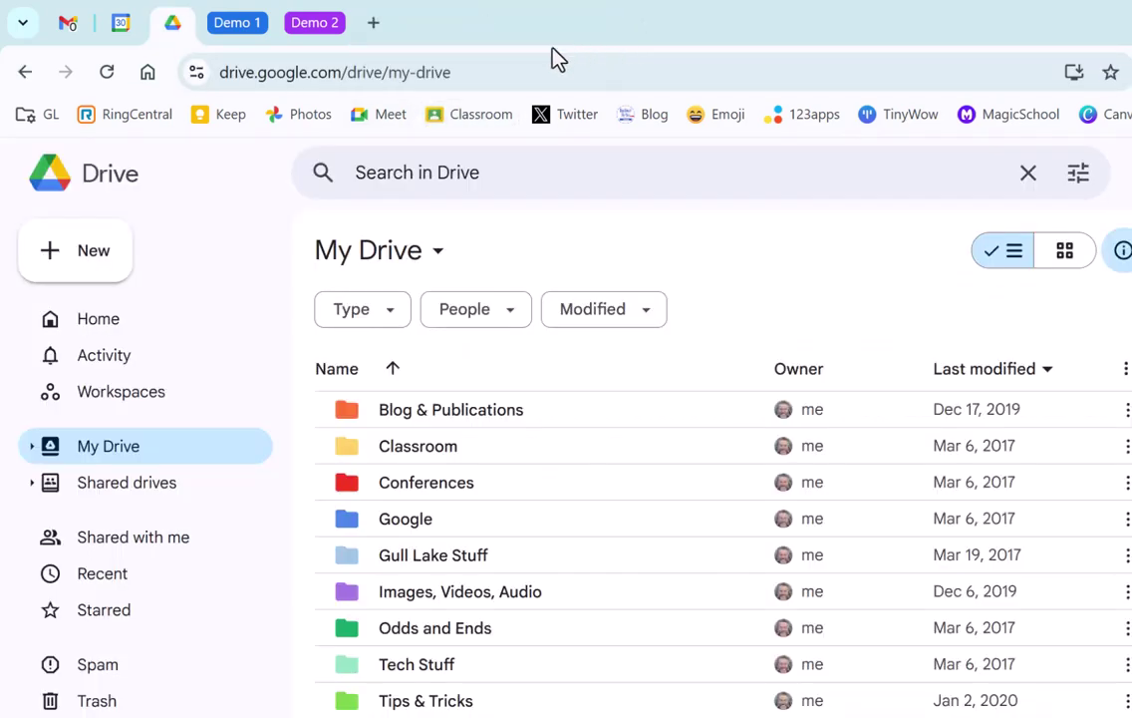
click(238, 24)
click(850, 34)
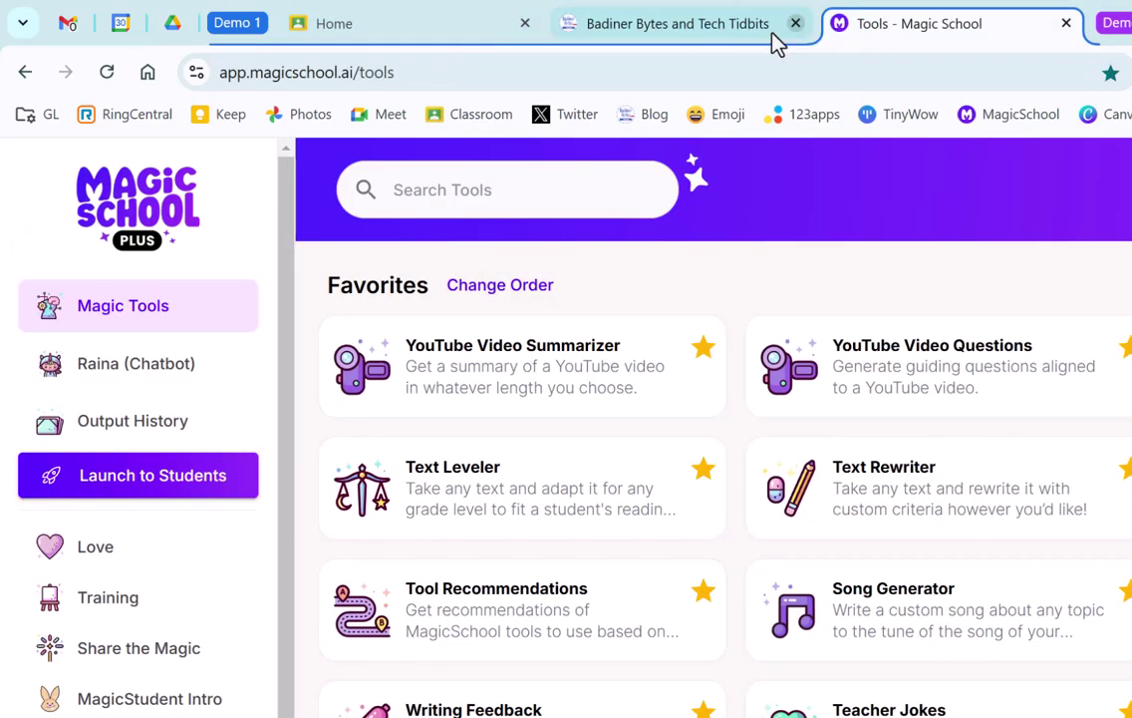
click(677, 38)
click(448, 32)
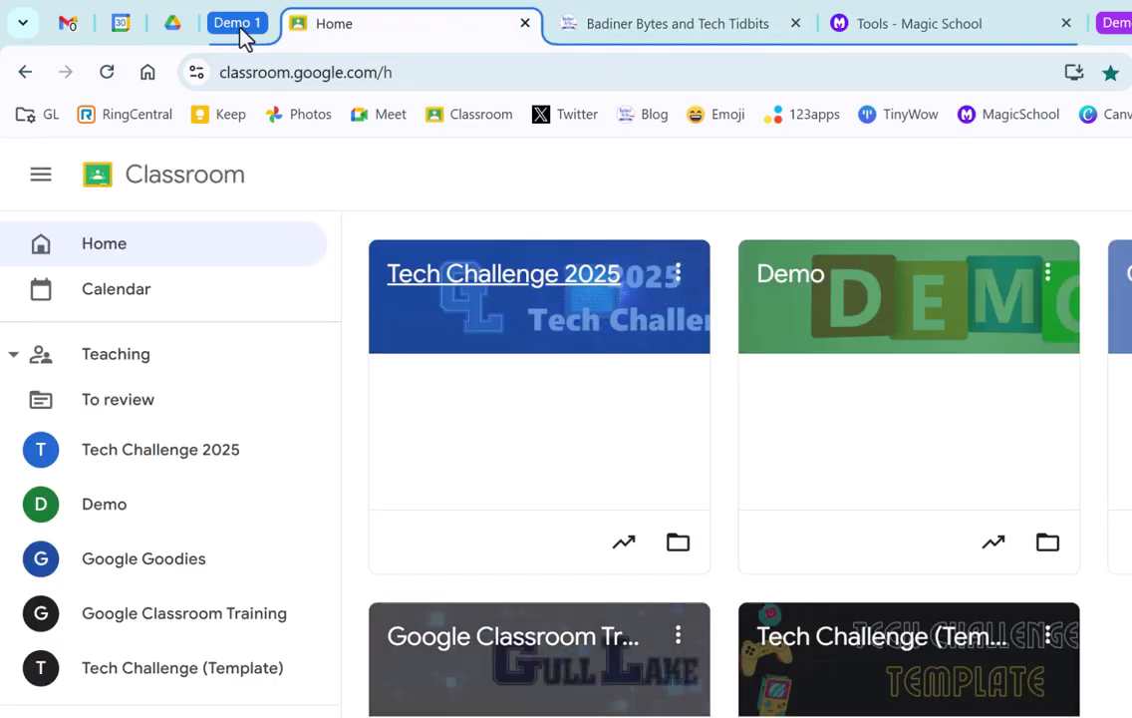
click(240, 36)
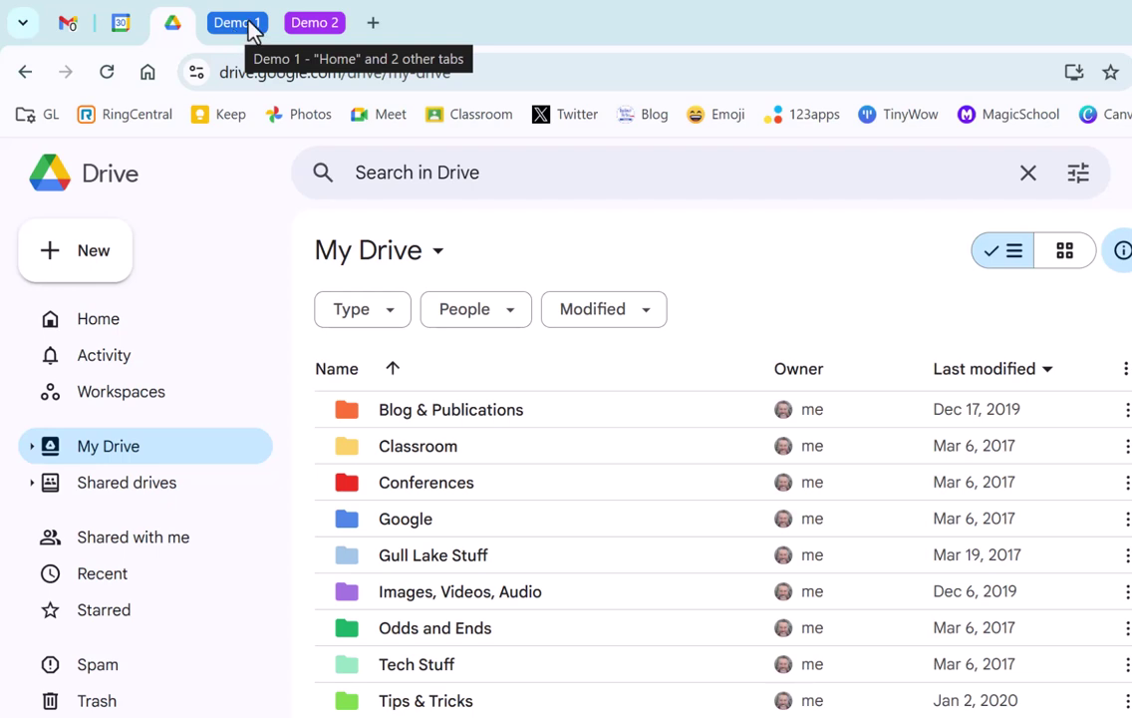
Close Demo 1, then Demo 2, using Close group on each group chip
right_click(250, 30)
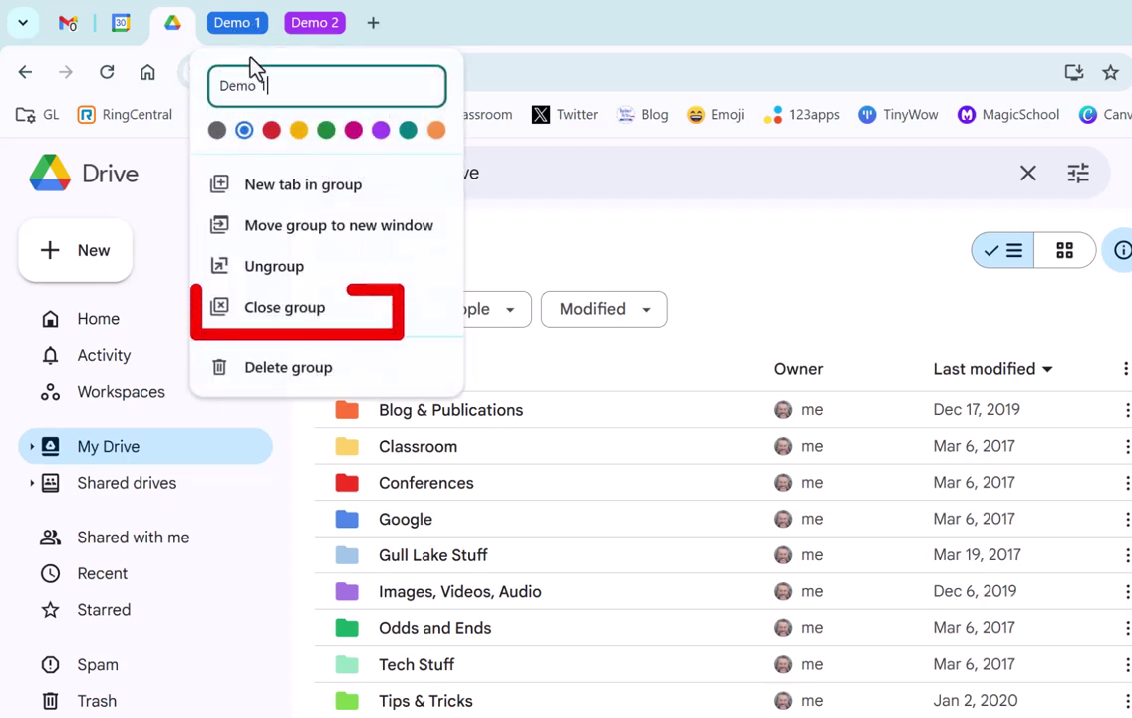
click(274, 311)
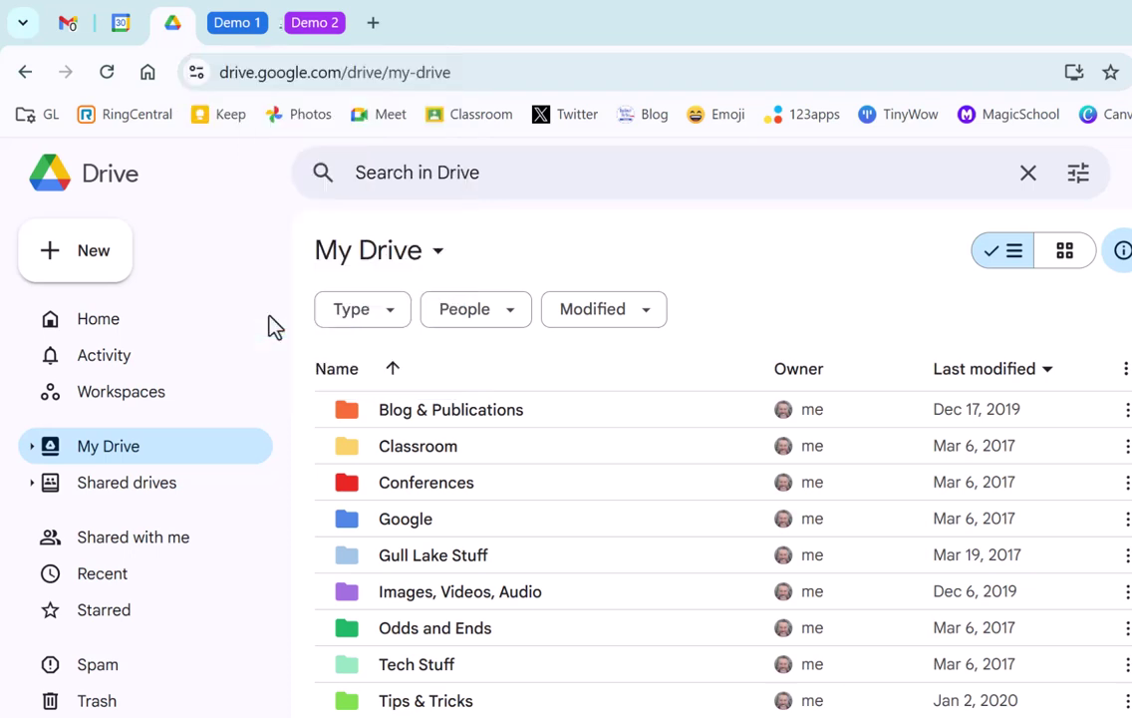
right_click(251, 30)
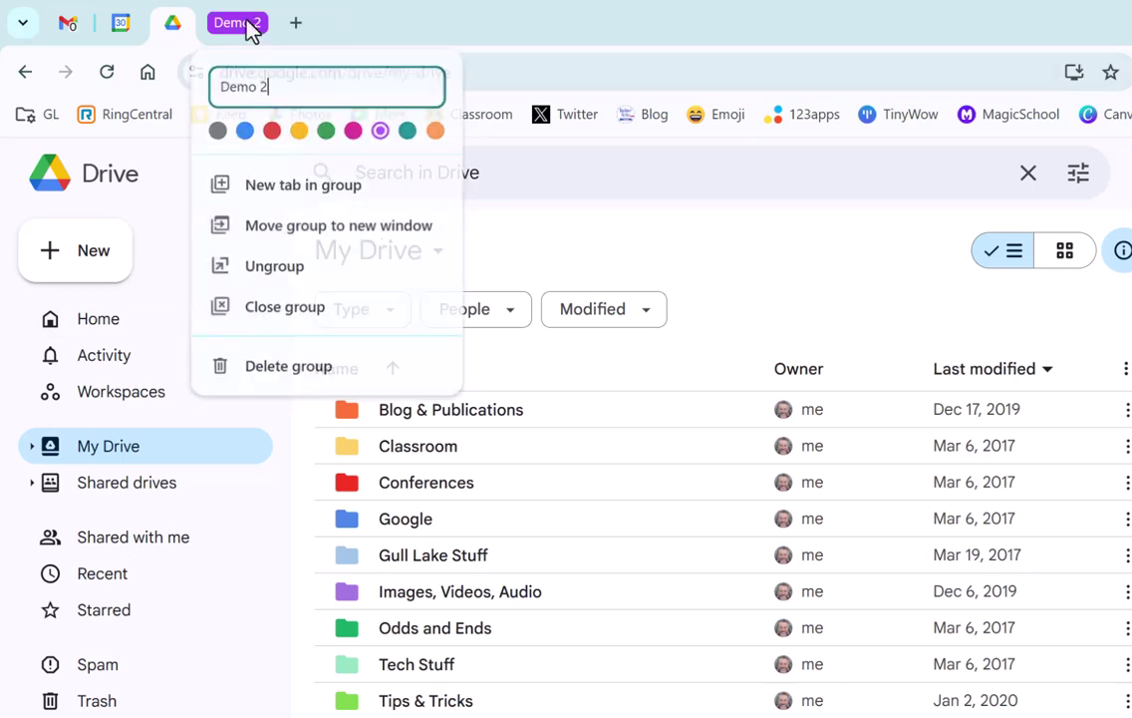
click(285, 315)
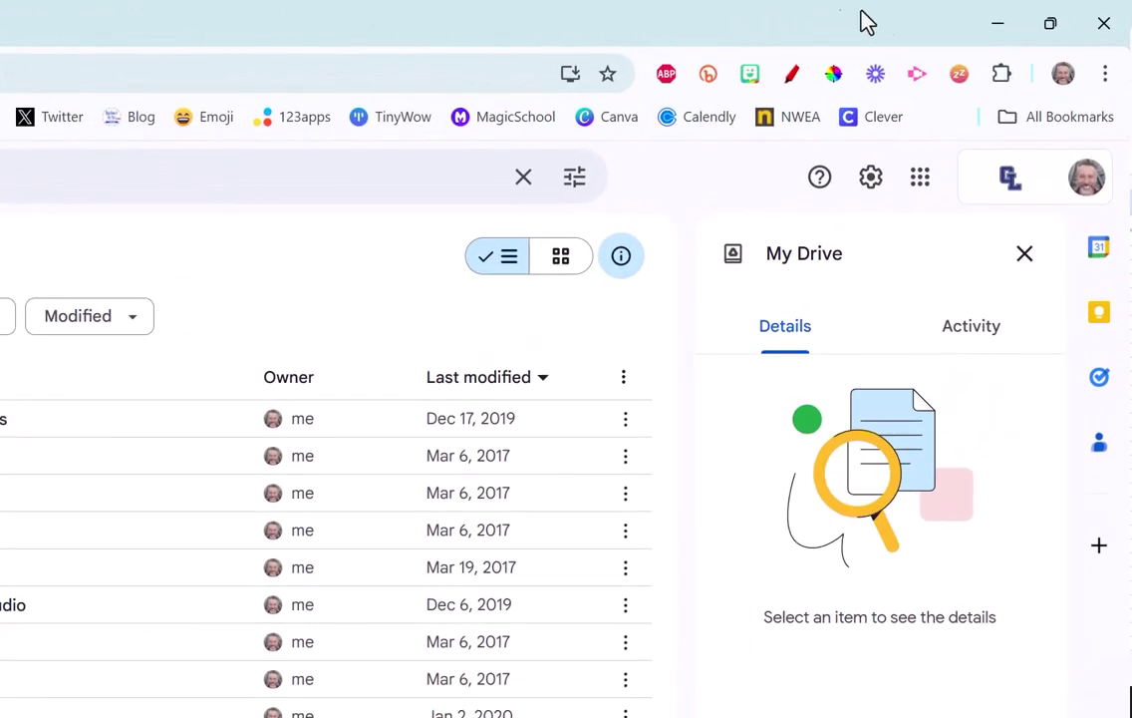
Reopen the saved Demo 1 group from the menu's Tab groups list and collapse it
click(1106, 78)
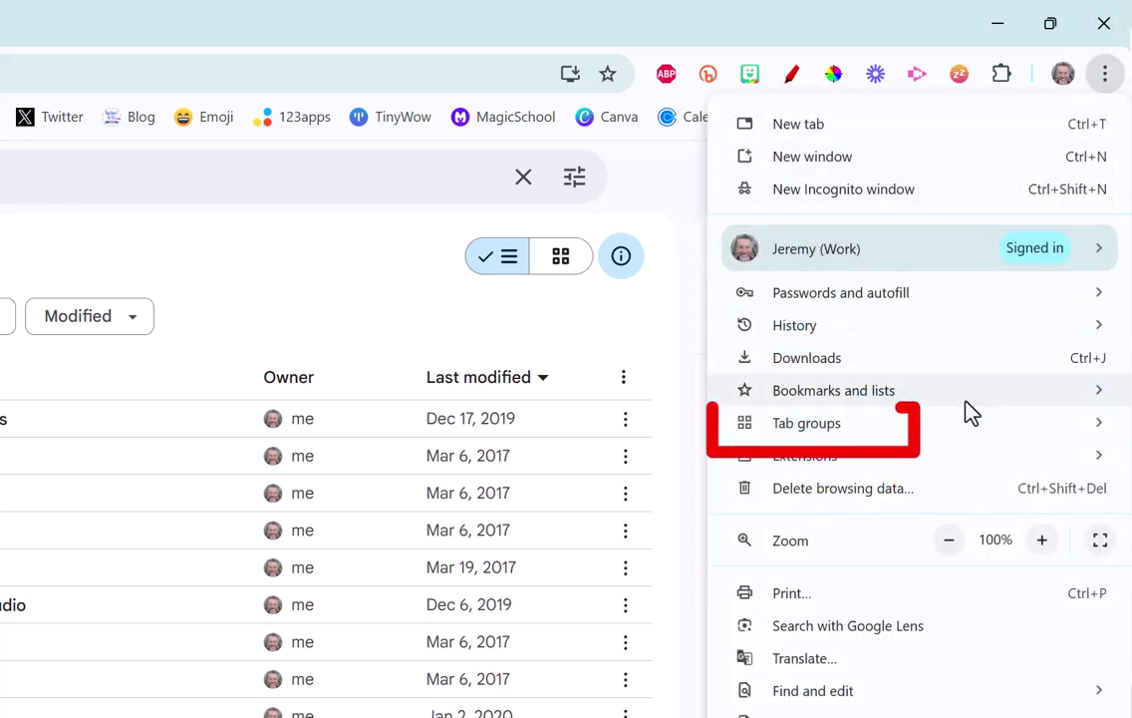
mouse_move(806, 422)
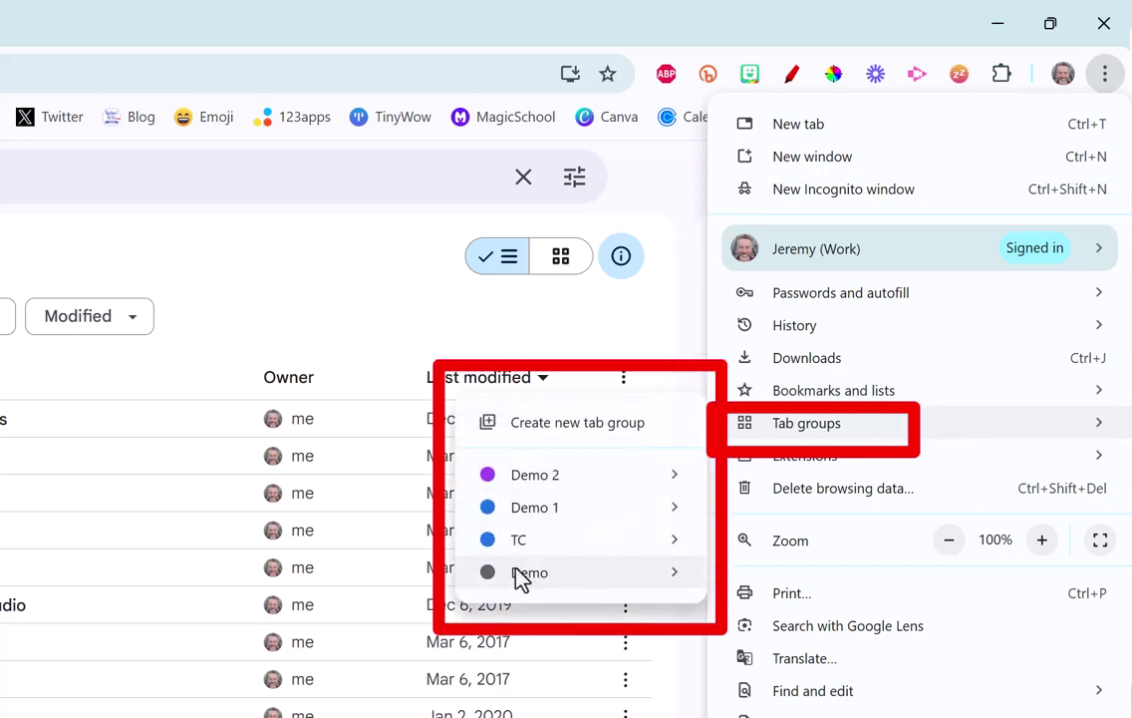
mouse_move(536, 507)
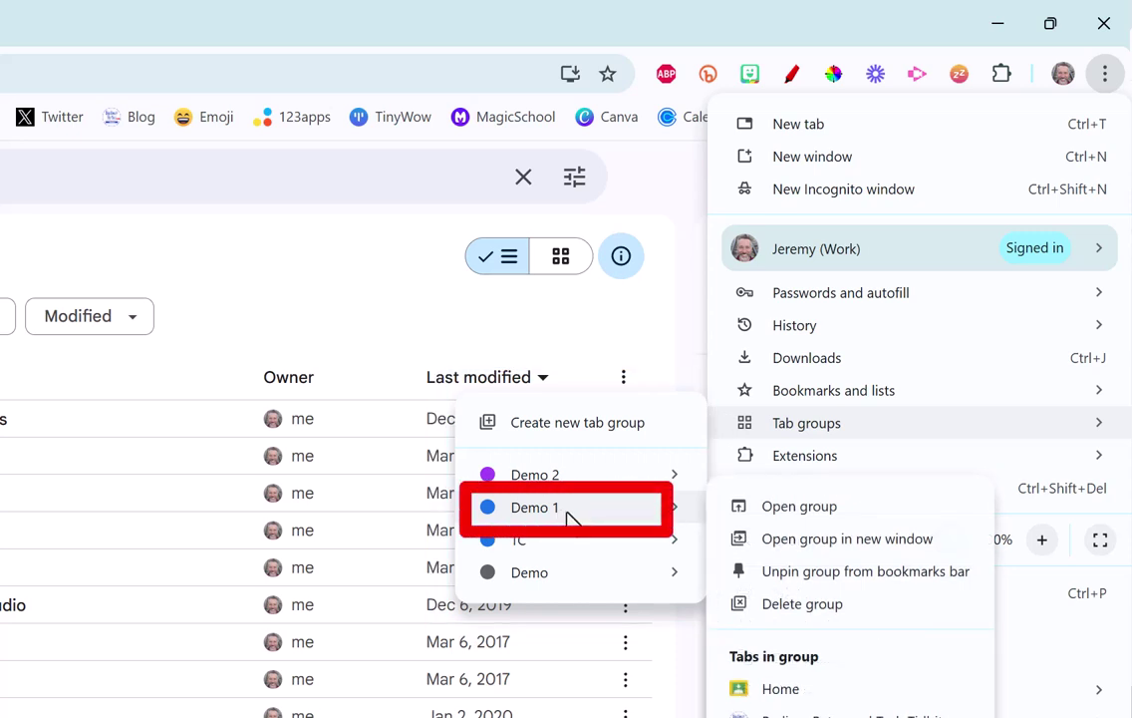
click(776, 510)
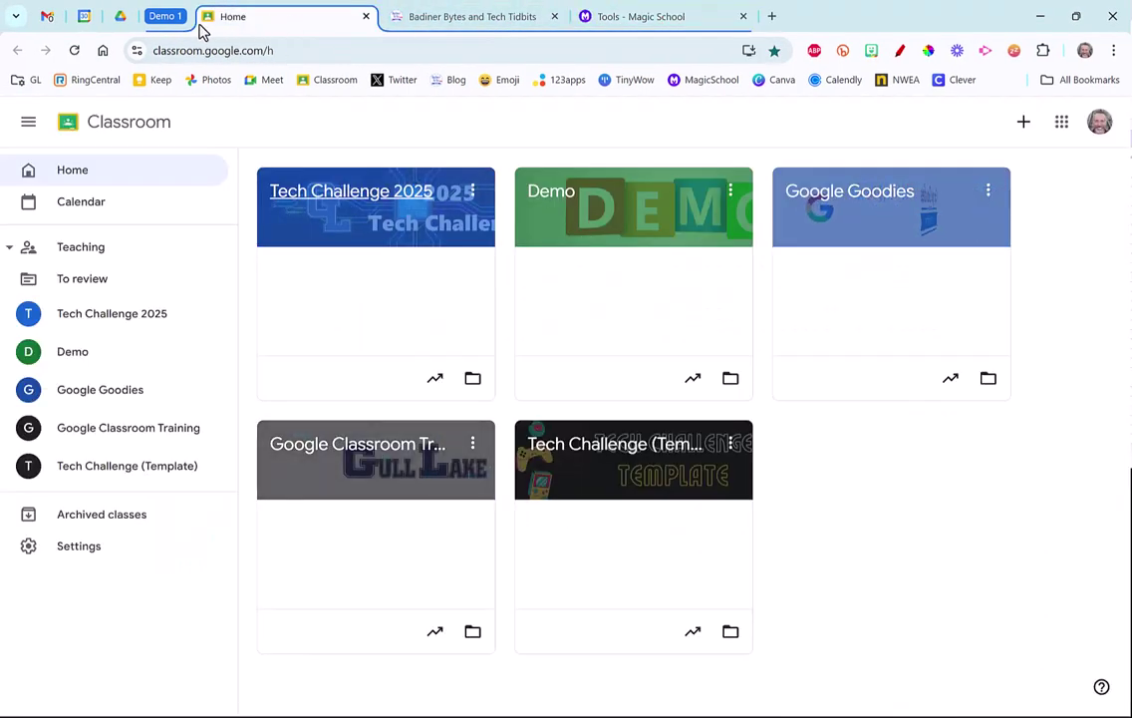
click(173, 20)
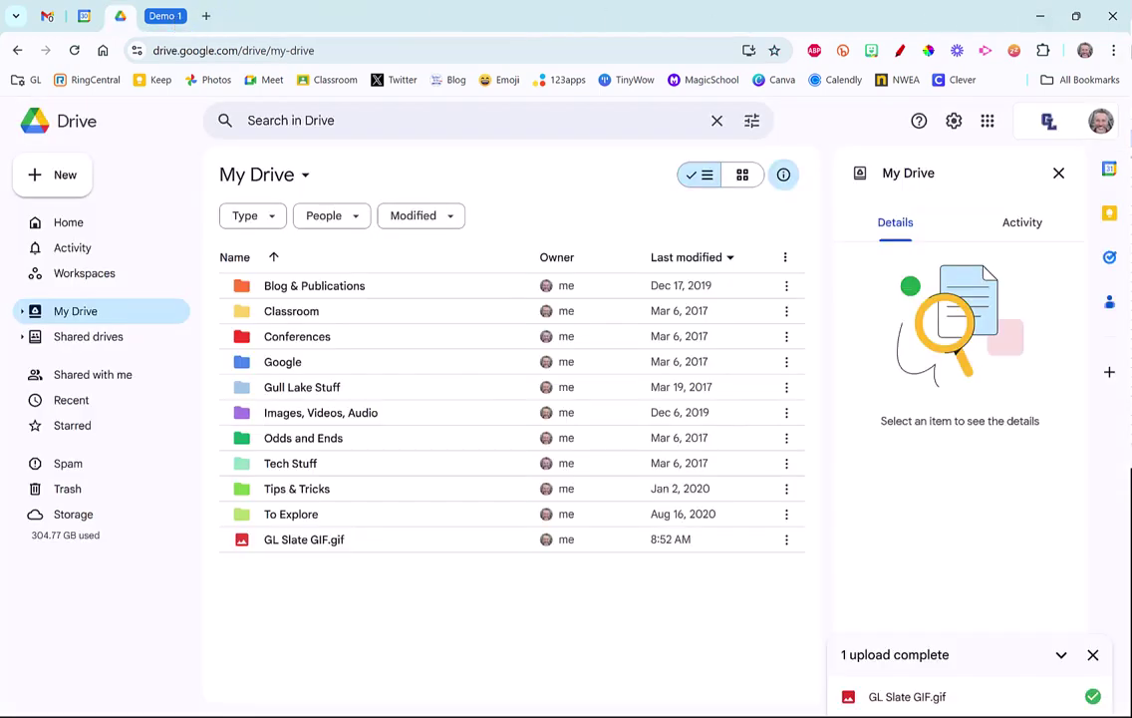
Reopen the saved grey 'Demo' group with its Tech Bytes Draft slides, then collapse it
click(1112, 50)
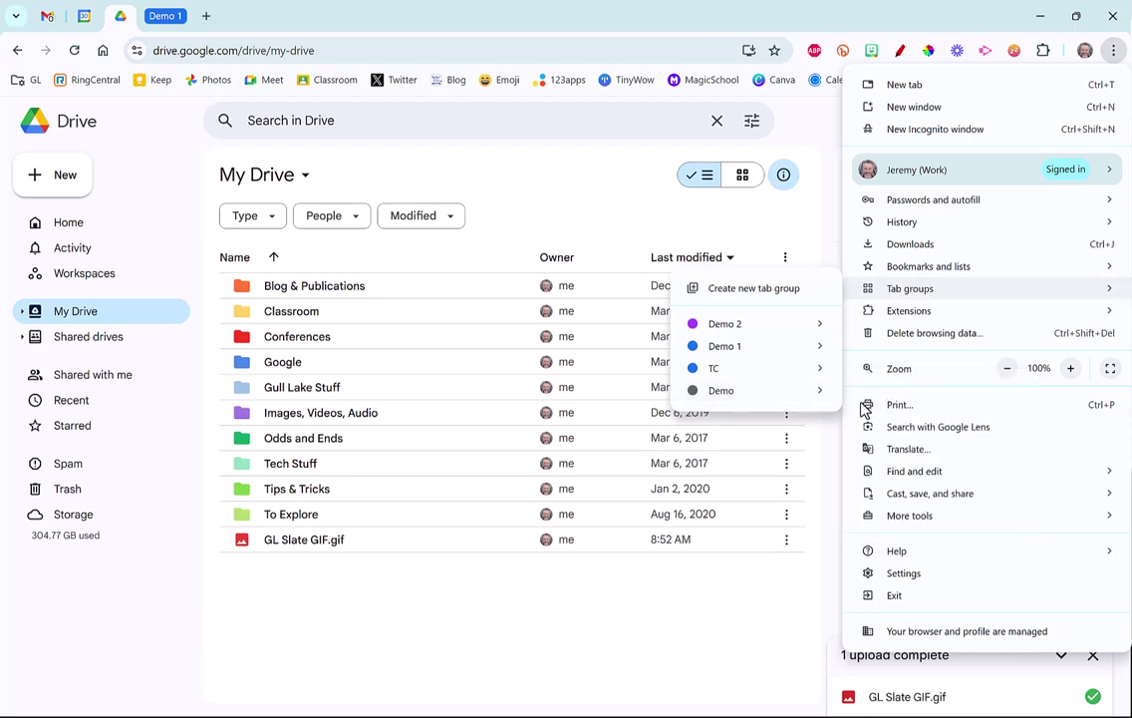
mouse_move(752, 390)
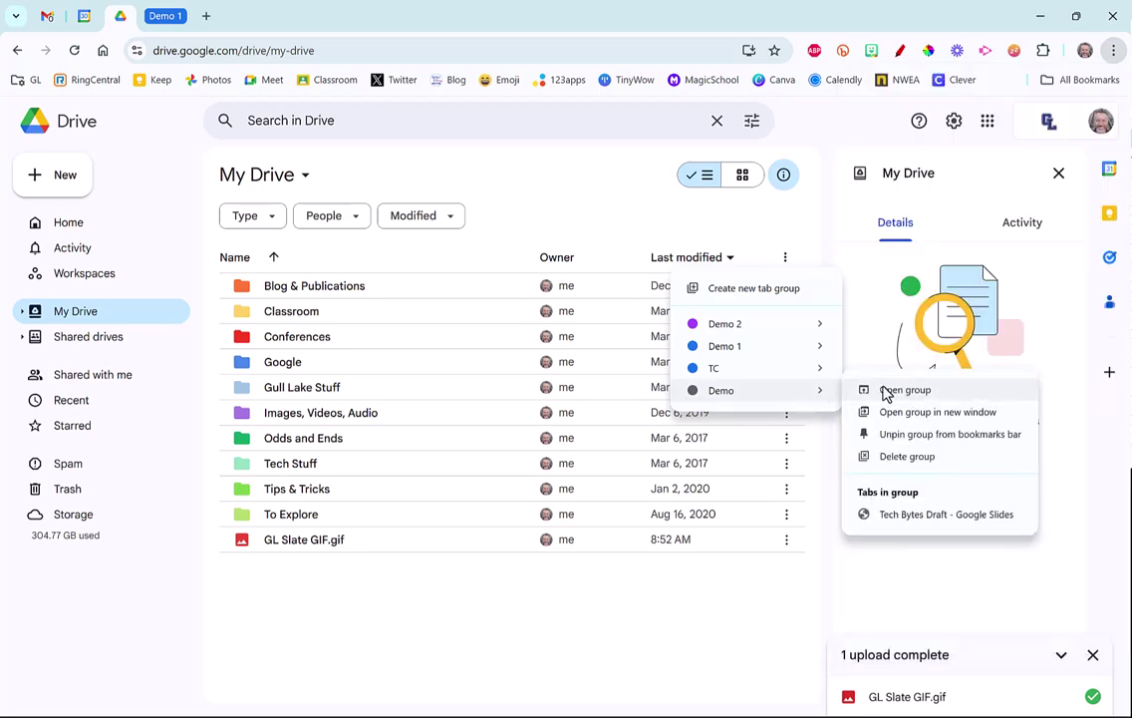
click(886, 392)
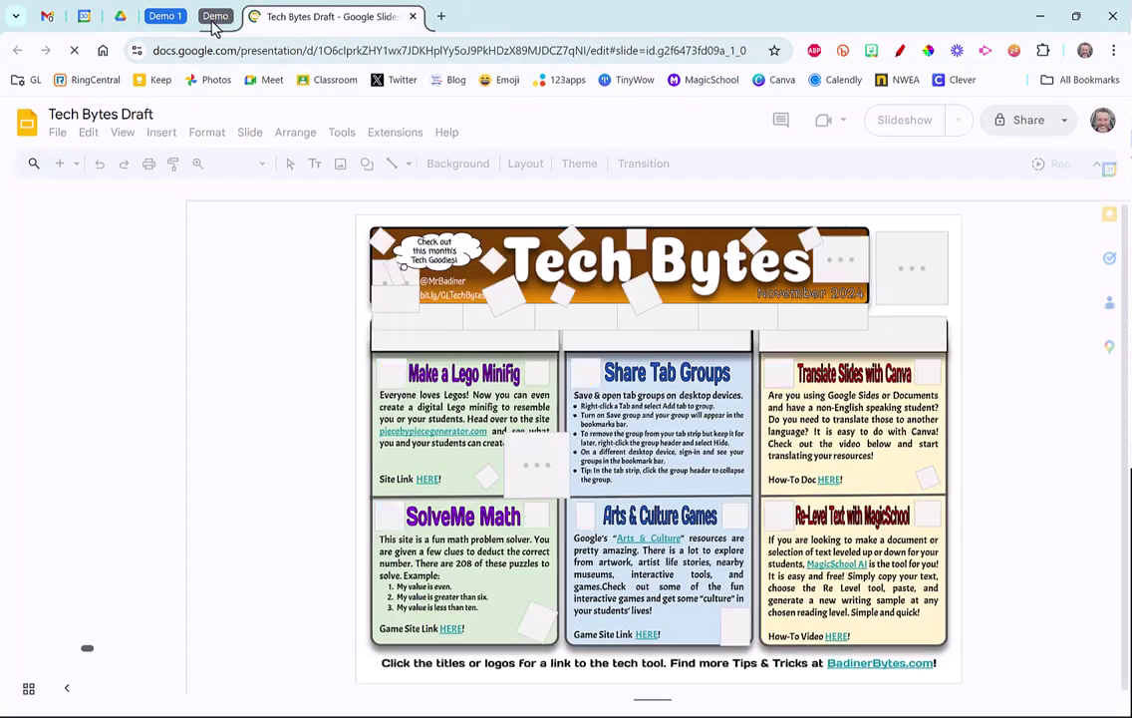
click(219, 20)
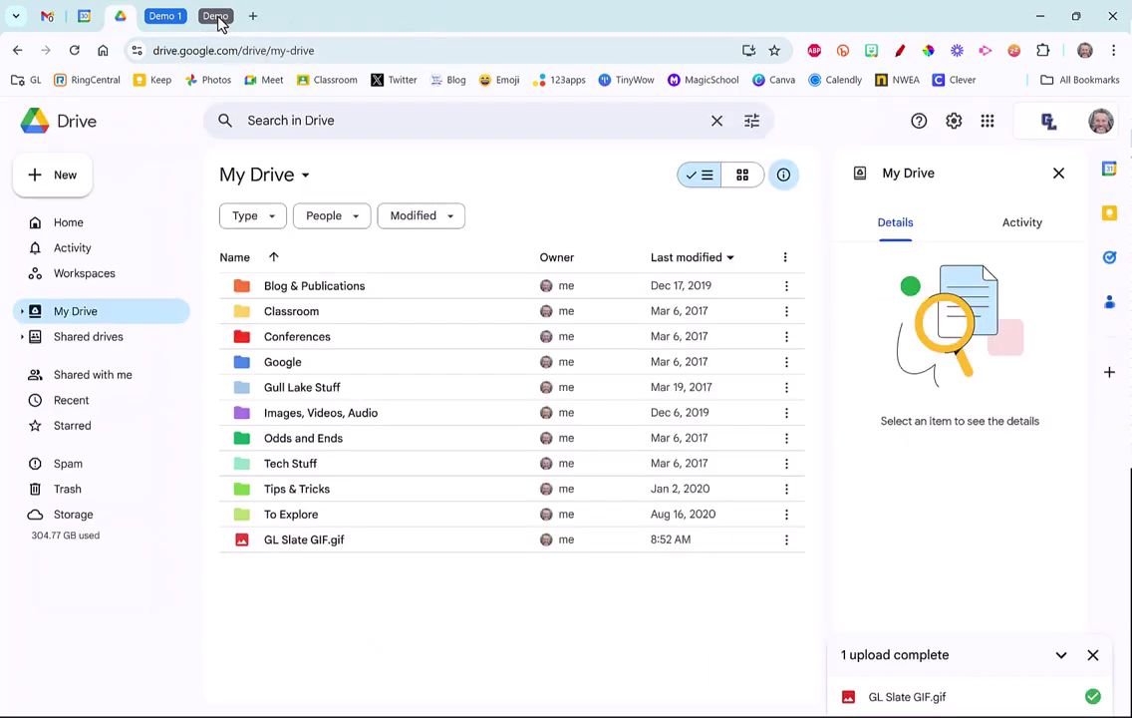
Delete the saved 'Demo' group, confirm, and recheck the remaining Tab groups list
click(1113, 50)
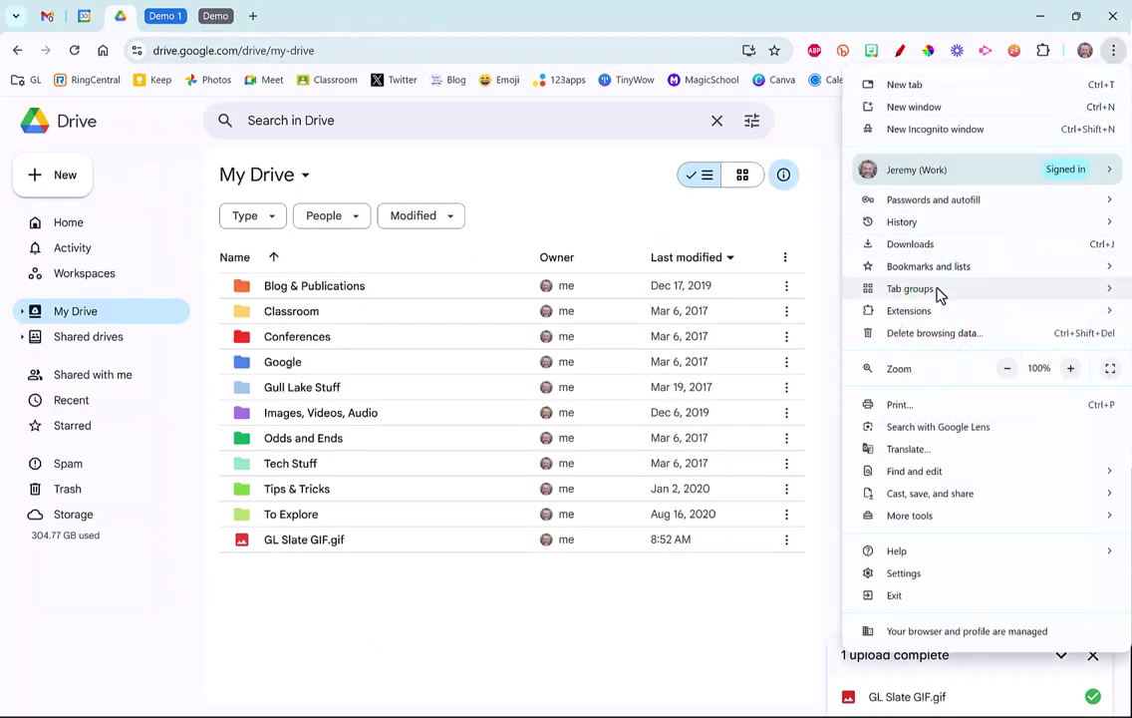
mouse_move(722, 390)
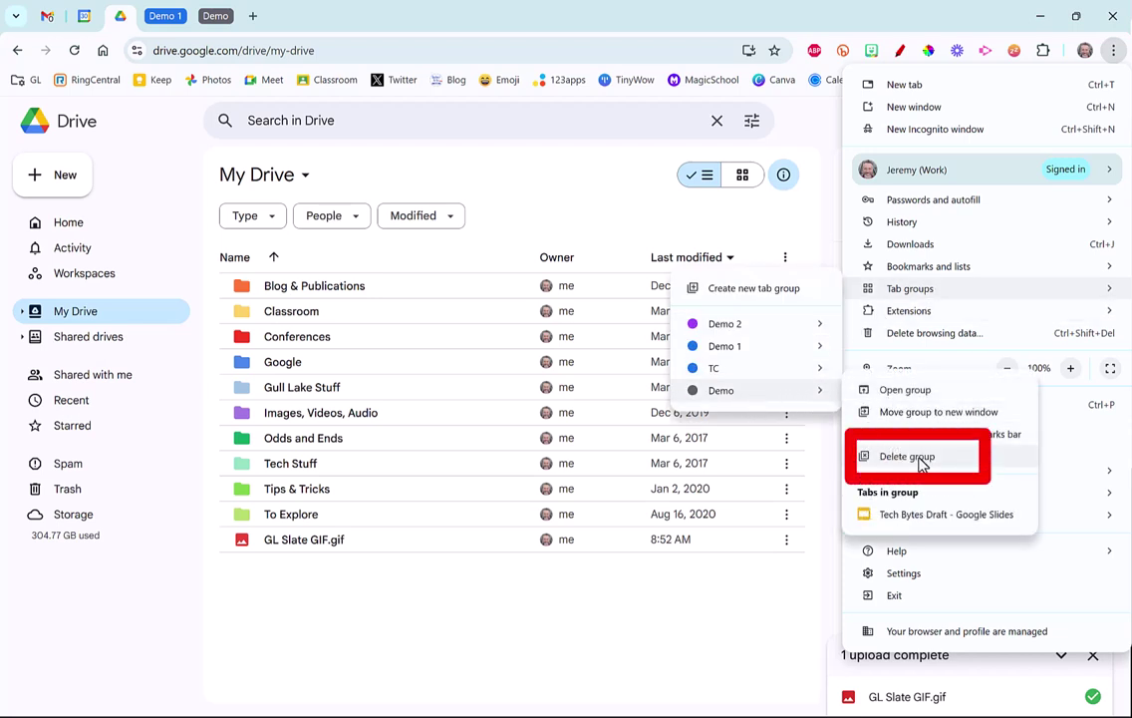
click(921, 464)
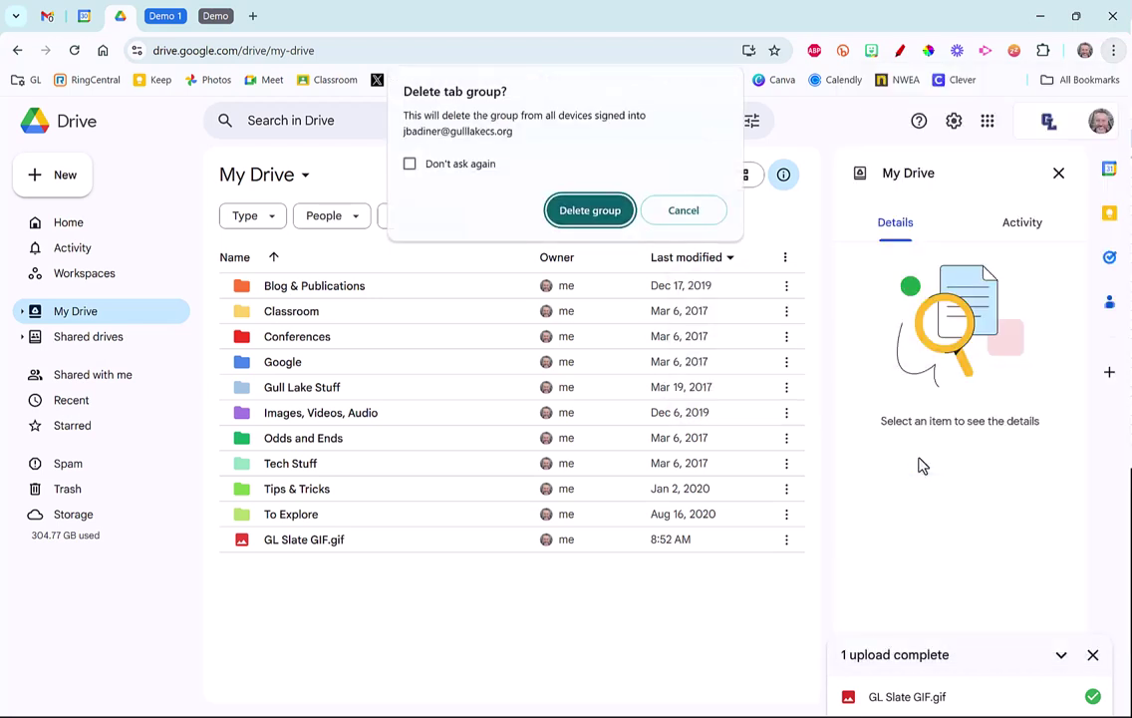
click(591, 211)
click(1114, 51)
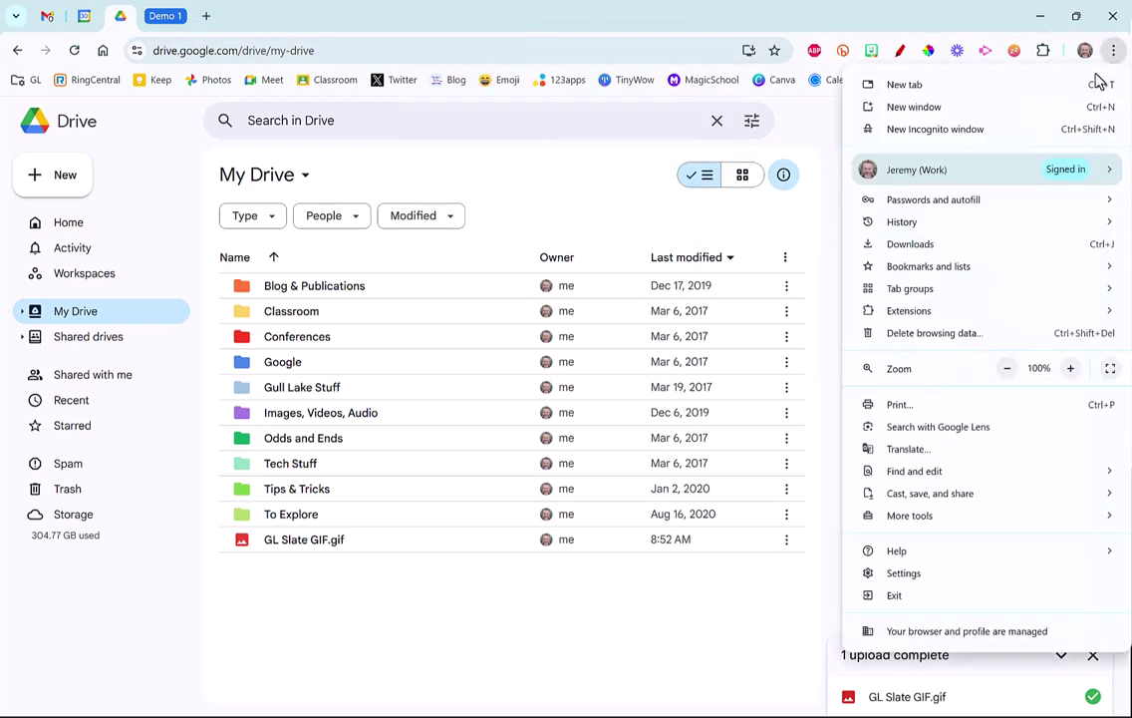
mouse_move(910, 288)
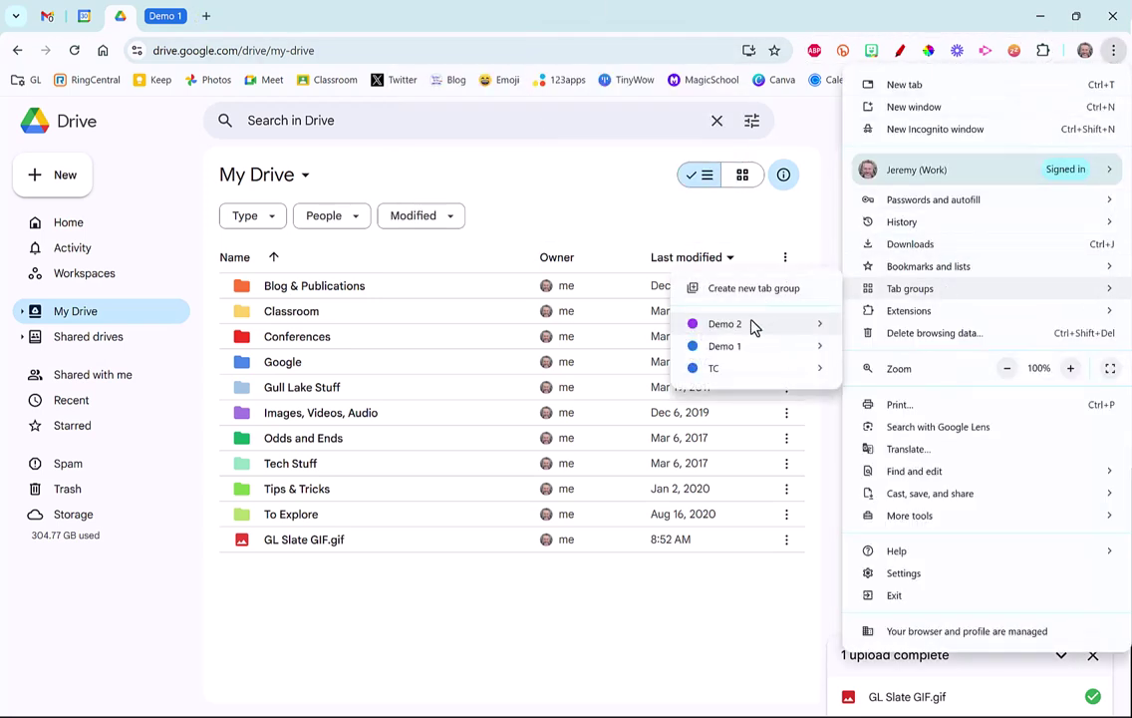
mouse_move(738, 368)
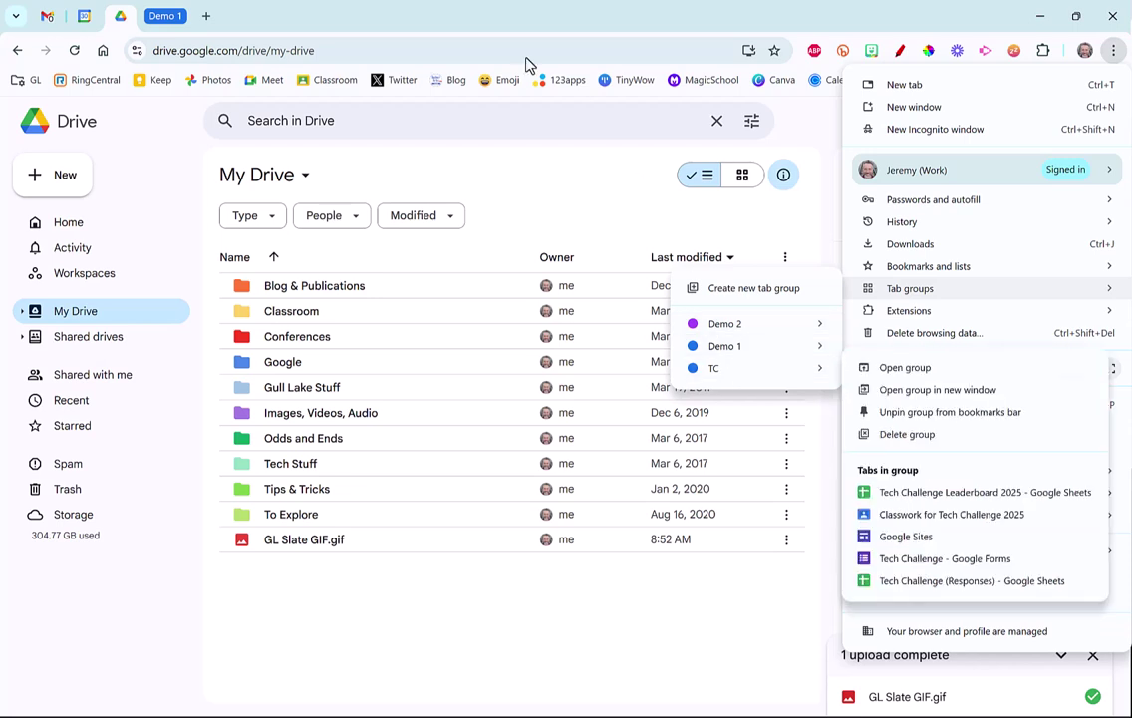
Dismiss the Chrome menu and expand Demo 1 to show its Classroom, blog and MagicSchool tabs
click(438, 28)
click(157, 20)
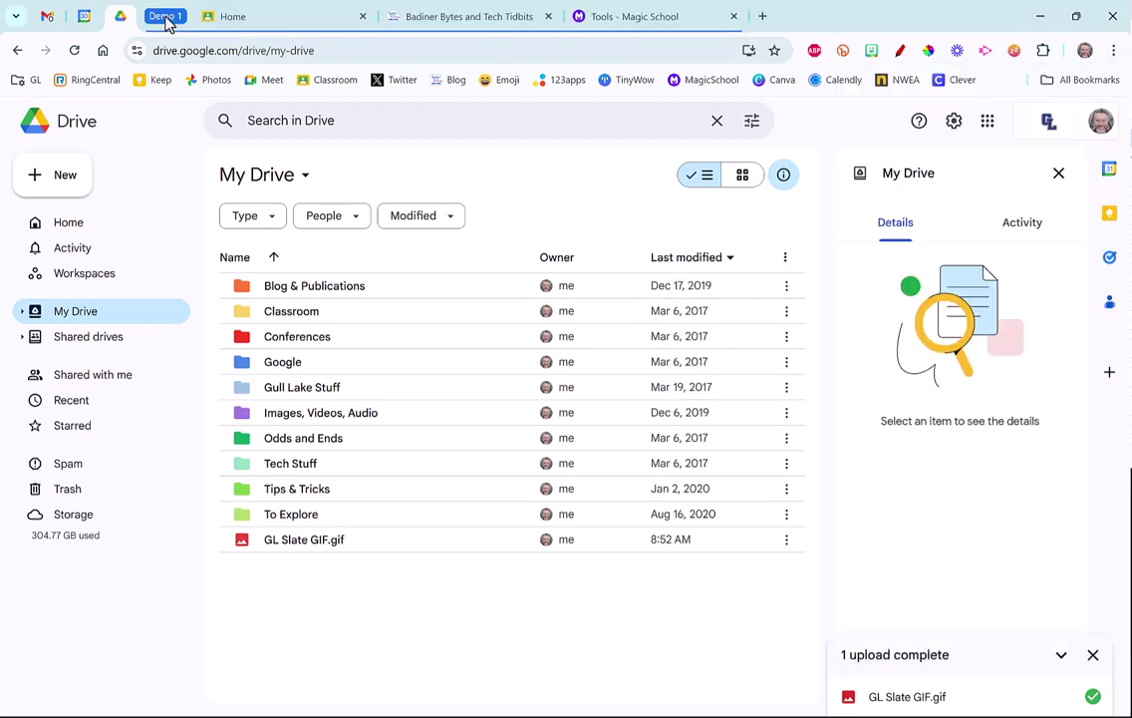